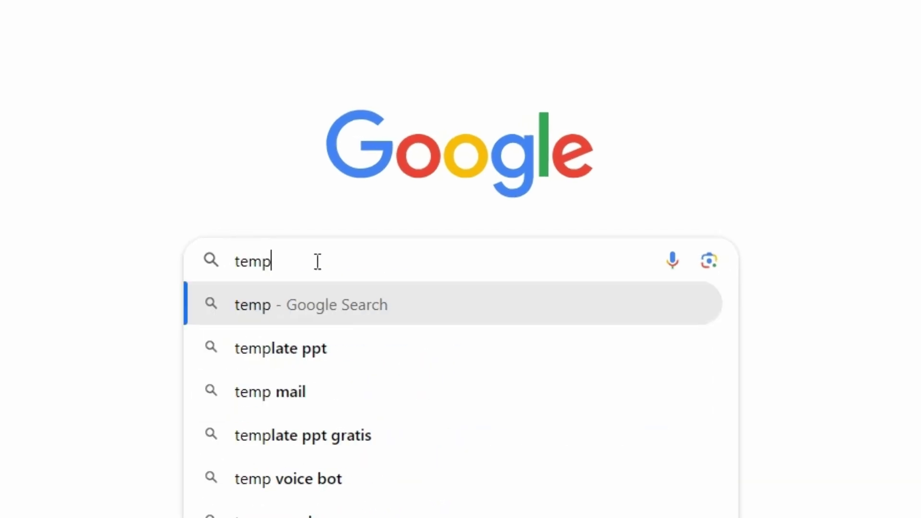
Search Google for temp mail, open the Temp Mail site and copy the temporary email address.
{"action": "type", "text": "ma"}
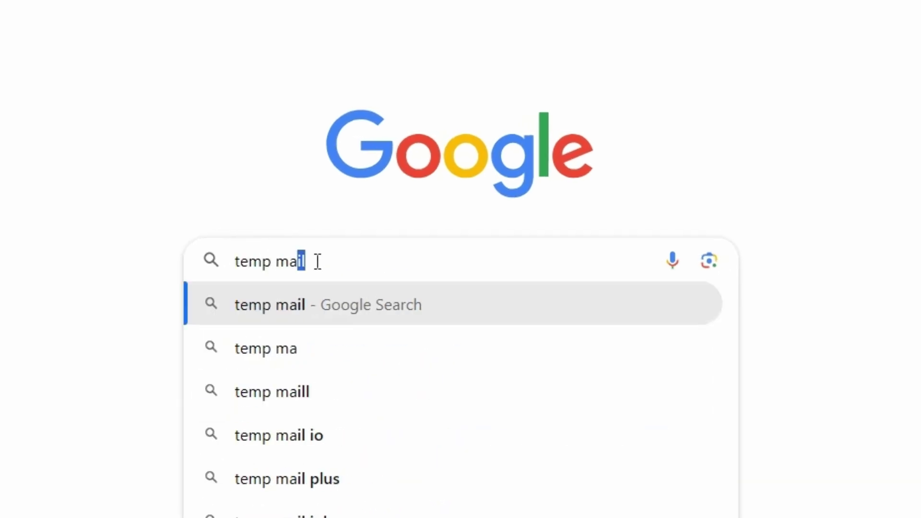
{"action": "left_click", "coordinate": [303, 311]}
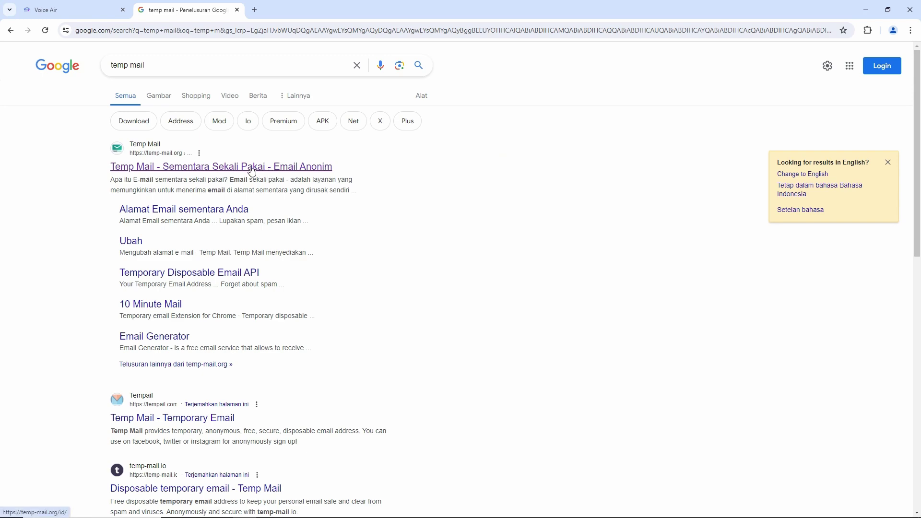
{"action": "left_click", "coordinate": [254, 167]}
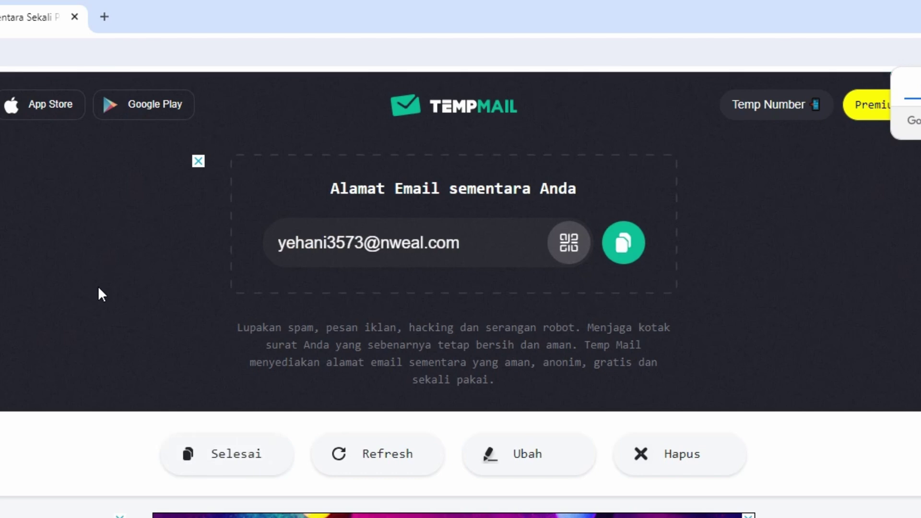
{"action": "left_click", "coordinate": [621, 249]}
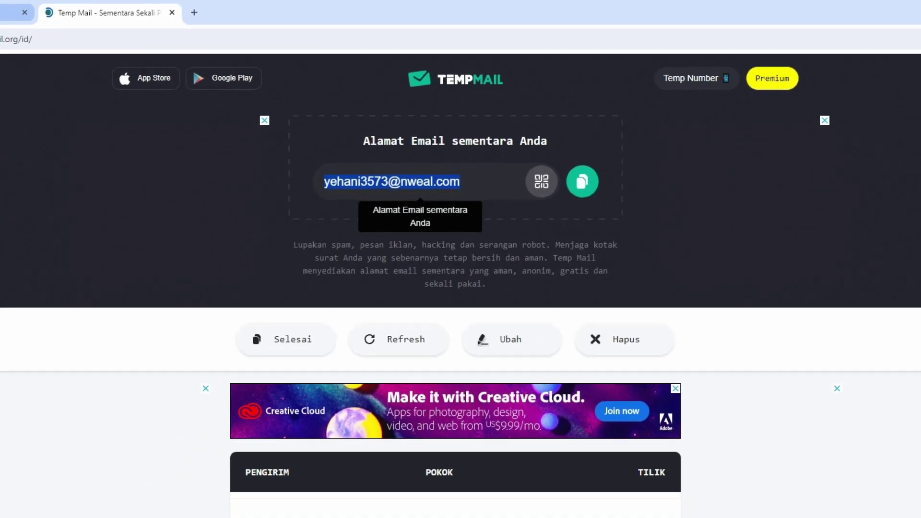
Register a Voice Air account with the copied temporary email address and an account password, leaving the promo code empty.
{"action": "left_click", "coordinate": [0, 17]}
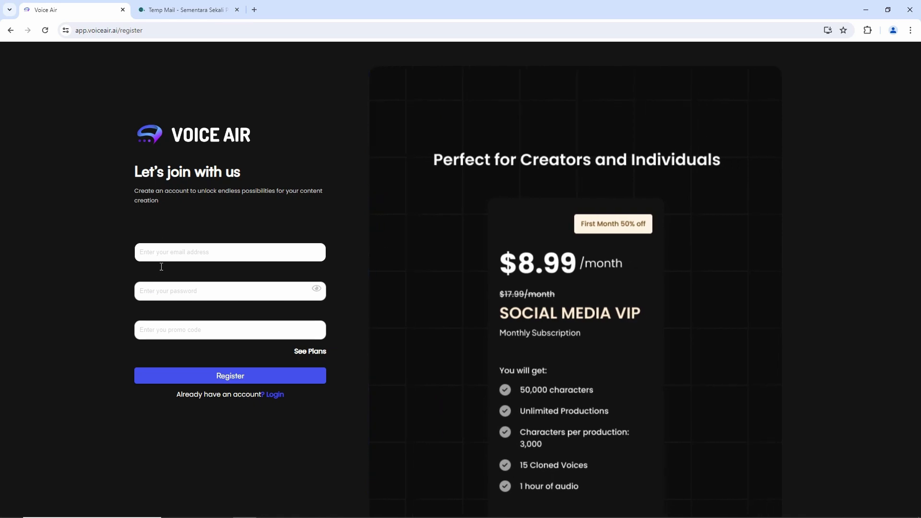
{"action": "left_click", "coordinate": [162, 250]}
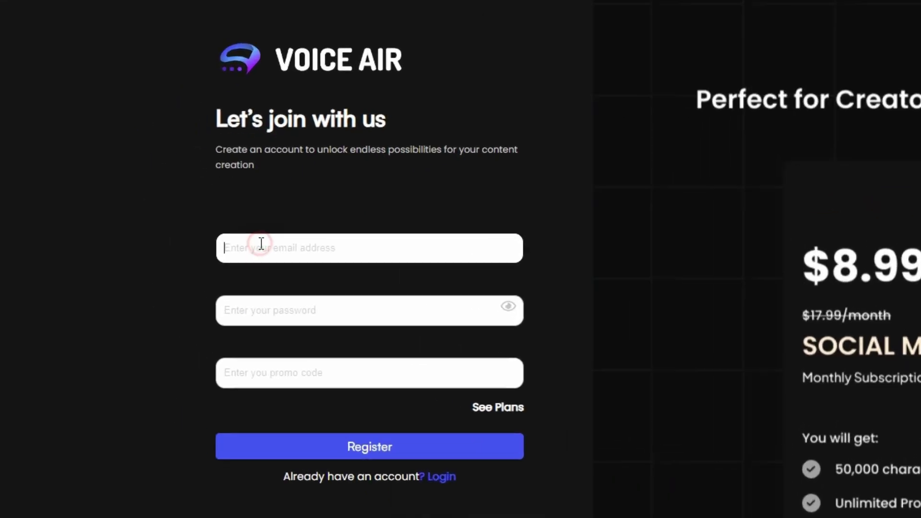
{"action": "key", "text": "ctrl+v"}
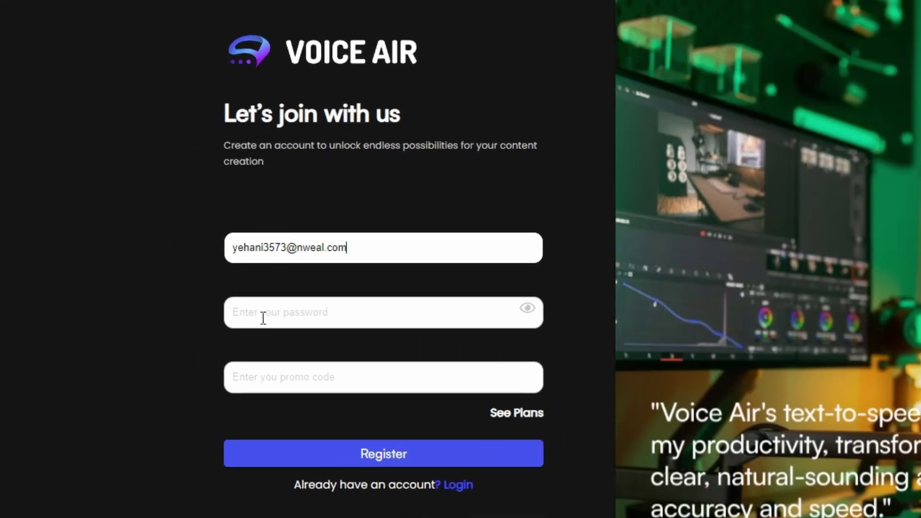
{"action": "left_click", "coordinate": [290, 313]}
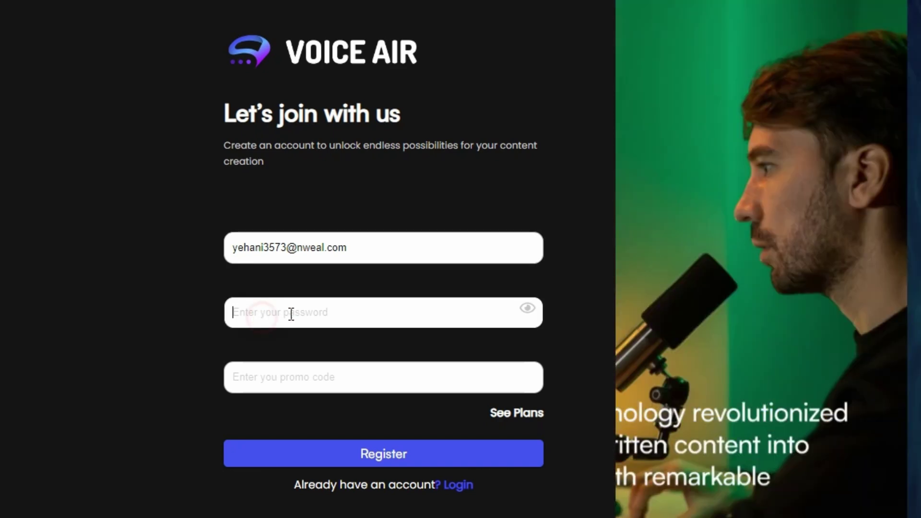
{"action": "type", "text": "••••••••••"}
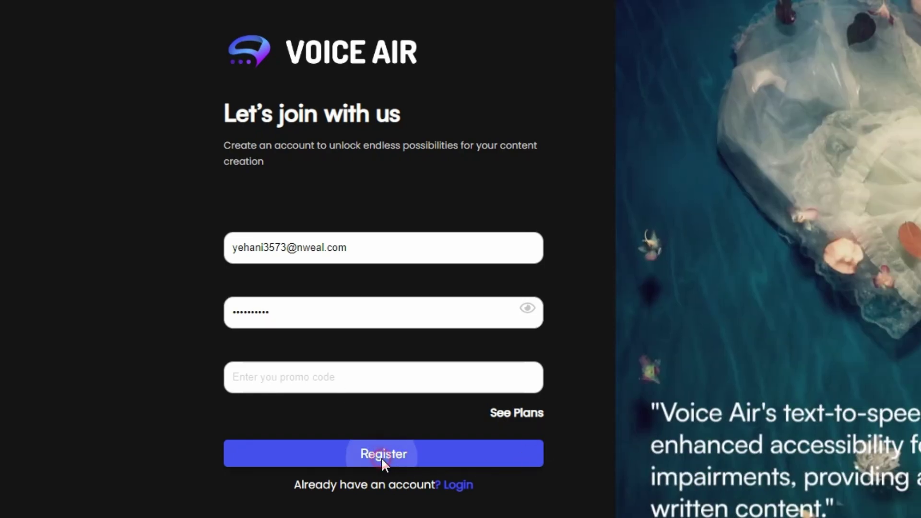
{"action": "left_click", "coordinate": [381, 457]}
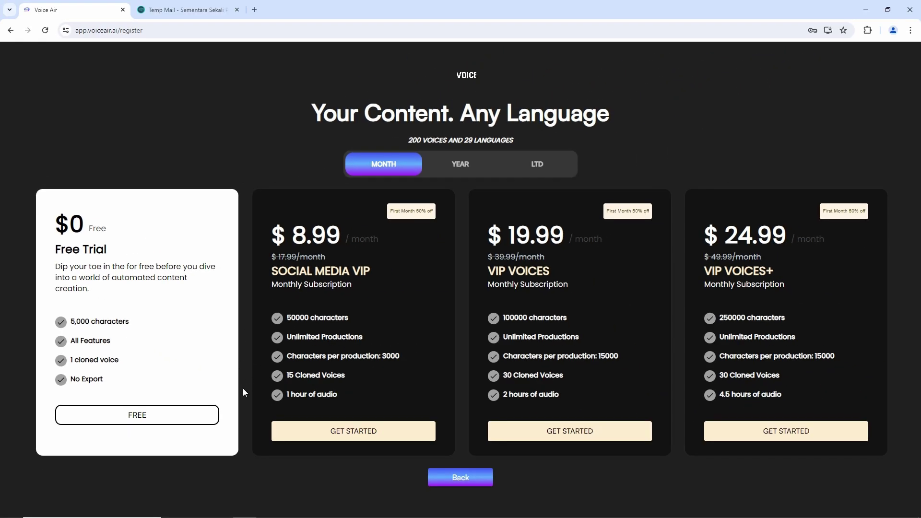
Choose the $0 Free Trial plan and log in to the new account with credentials saved in the browser.
{"action": "left_click", "coordinate": [130, 422]}
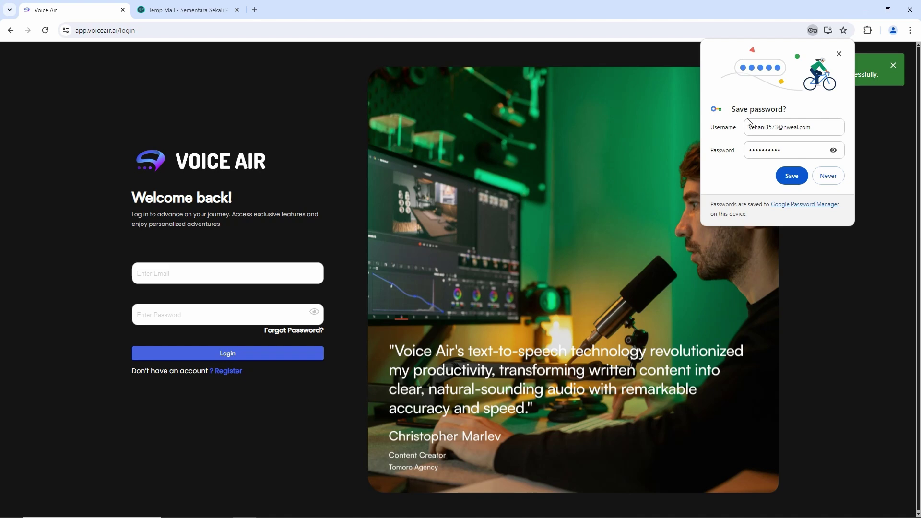
{"action": "left_click", "coordinate": [791, 176]}
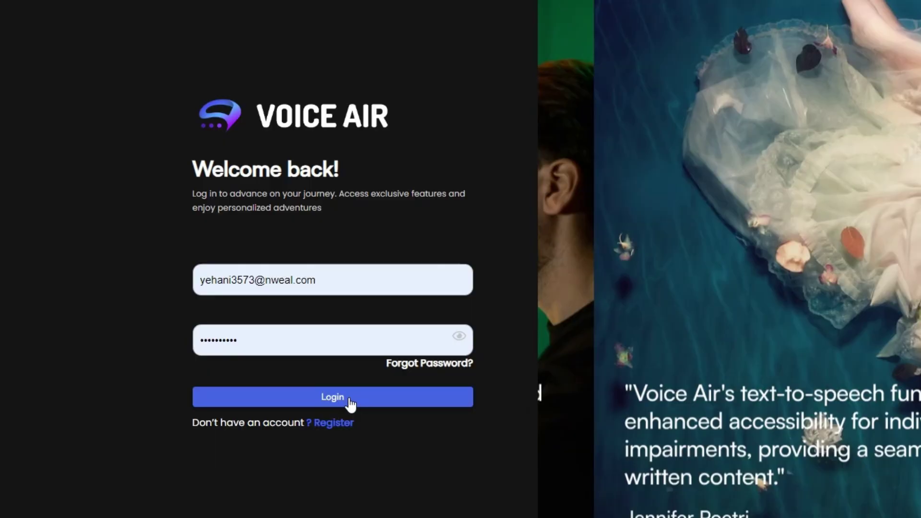
{"action": "left_click", "coordinate": [350, 400]}
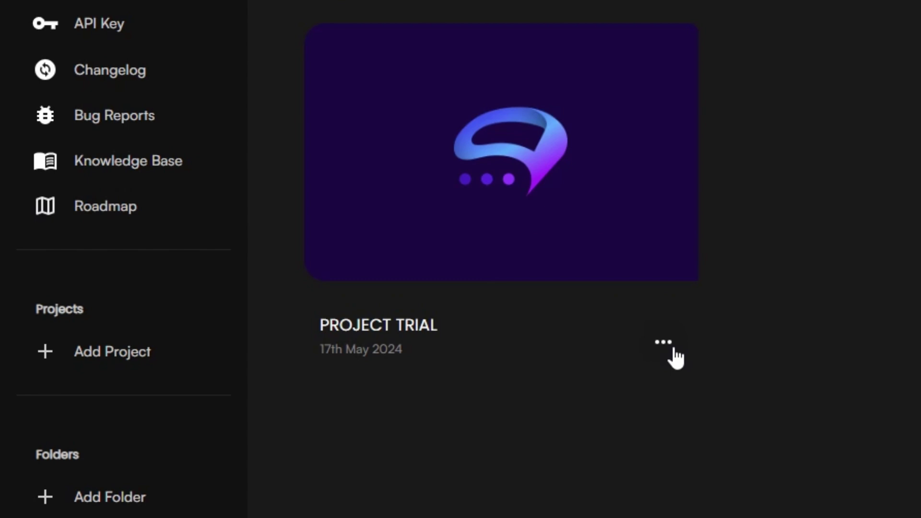
Open the PROJECT TRIAL project for editing.
{"action": "left_click", "coordinate": [674, 349]}
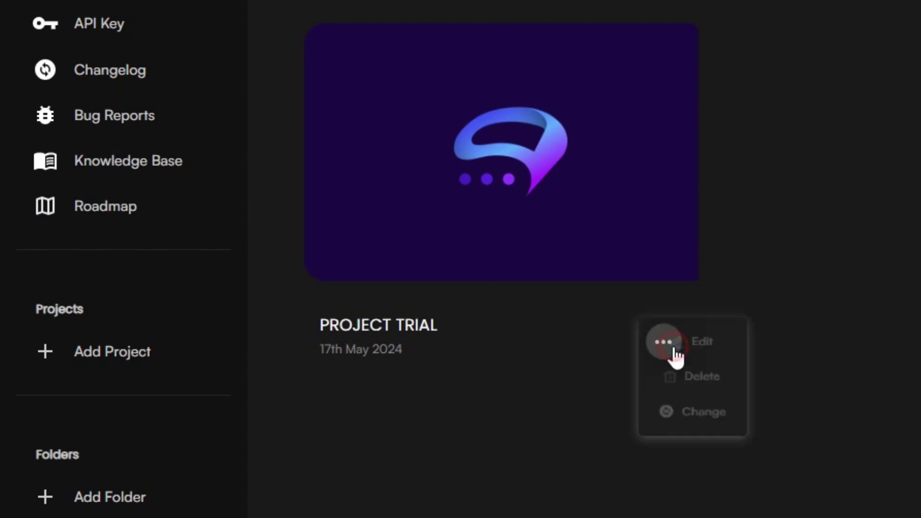
{"action": "left_click", "coordinate": [707, 348]}
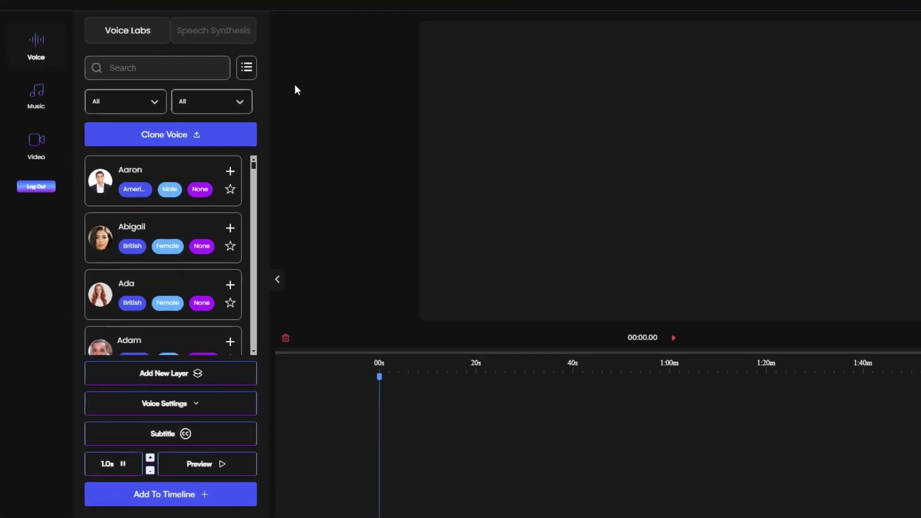
Look through the Voice Labs voice list and the options of its gender and accent filters.
{"action": "scroll", "coordinate": [184, 198], "scroll_direction": "down", "scroll_amount": 2}
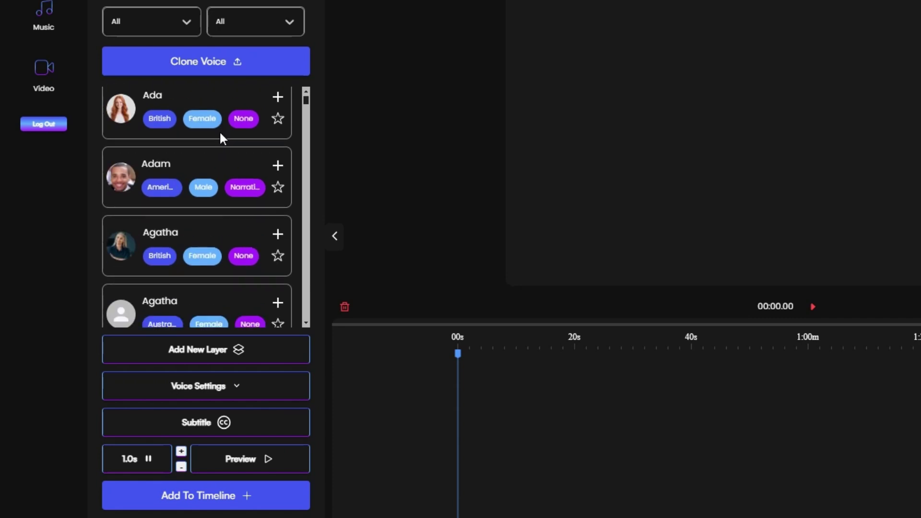
{"action": "scroll", "coordinate": [220, 134], "scroll_direction": "down", "scroll_amount": 8}
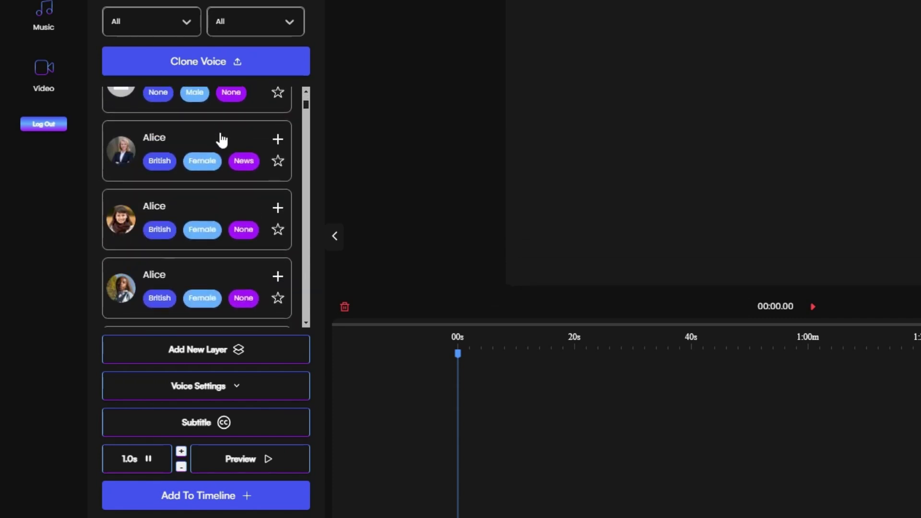
{"action": "scroll", "coordinate": [220, 139], "scroll_direction": "down", "scroll_amount": 5}
{"action": "scroll", "coordinate": [221, 139], "scroll_direction": "up", "scroll_amount": 5}
{"action": "left_click", "coordinate": [151, 22]}
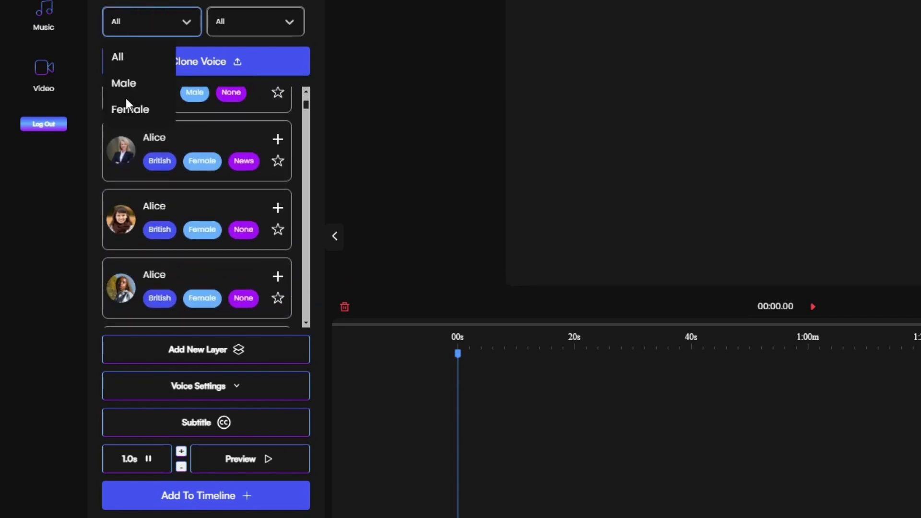
{"action": "left_click", "coordinate": [243, 22]}
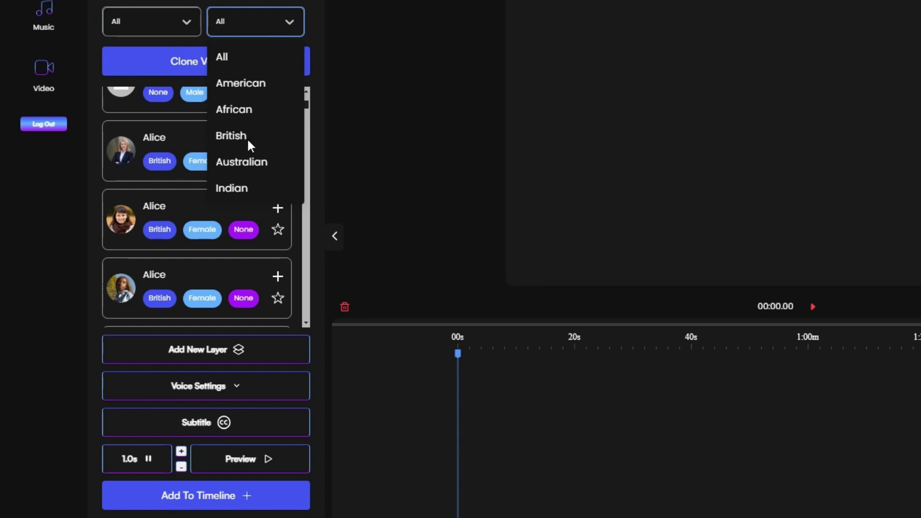
{"action": "left_click", "coordinate": [357, 94]}
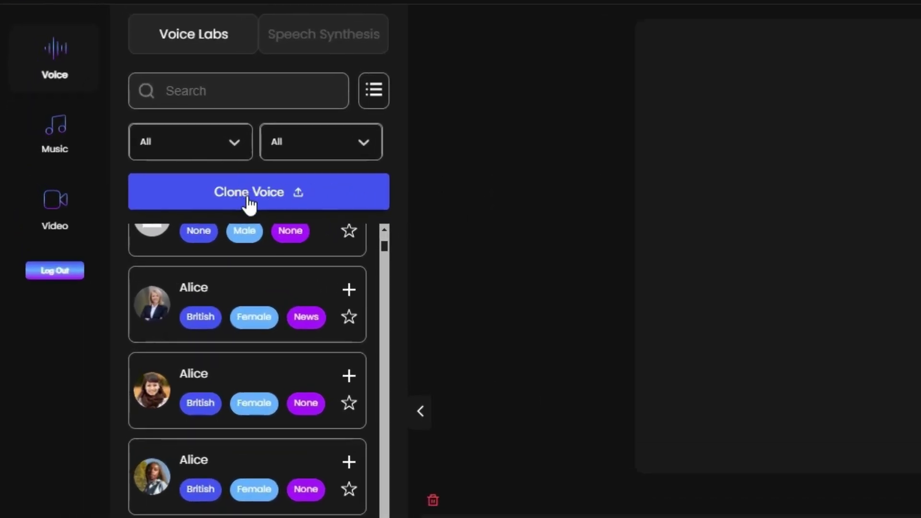
Start a new voice clone and upload Deddy Voice.mp3 from the Sample Suara folder as its sample.
{"action": "left_click", "coordinate": [249, 204]}
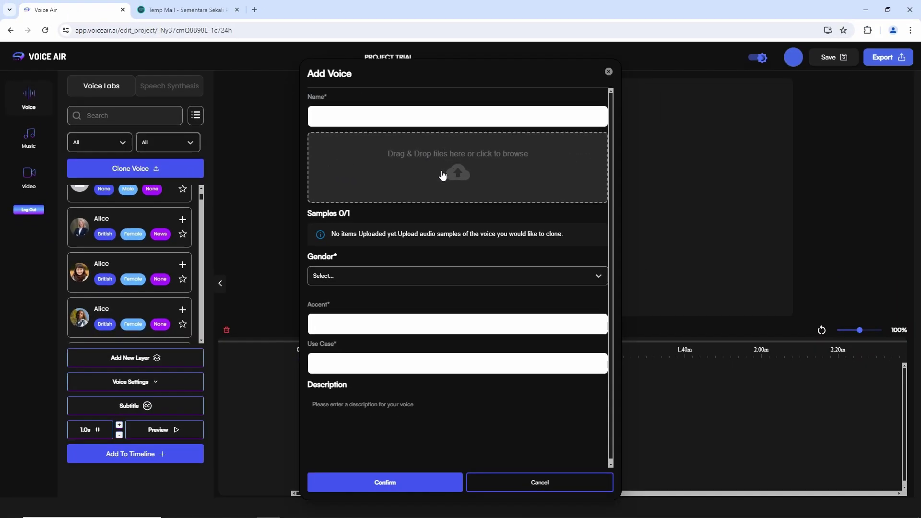
{"action": "left_click", "coordinate": [457, 174]}
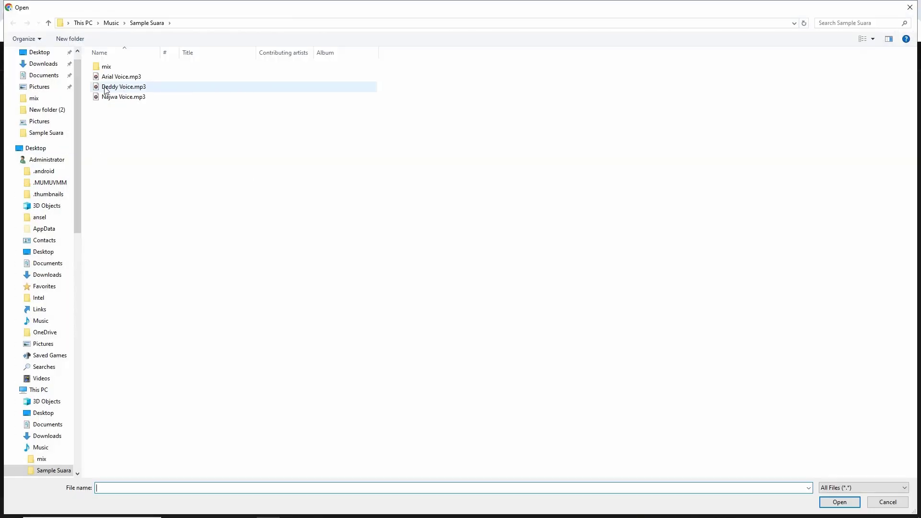
{"action": "left_click", "coordinate": [131, 88]}
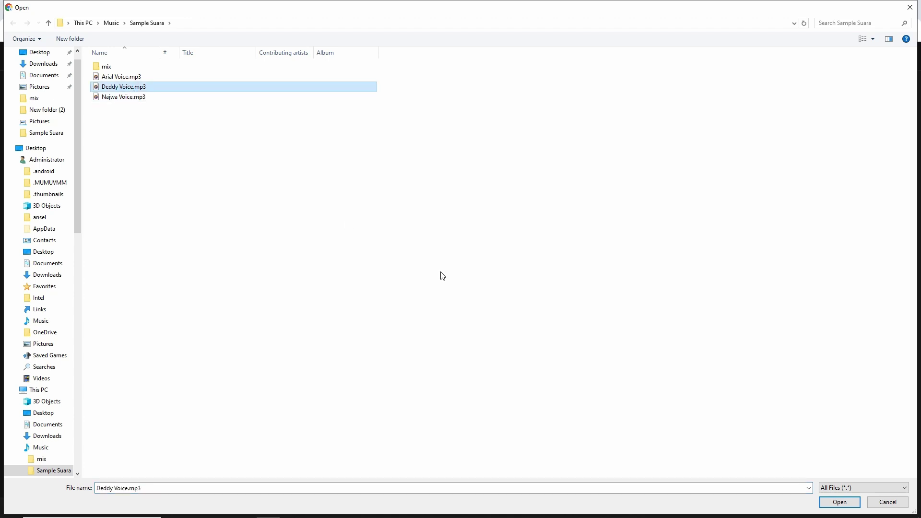
{"action": "left_click", "coordinate": [838, 504]}
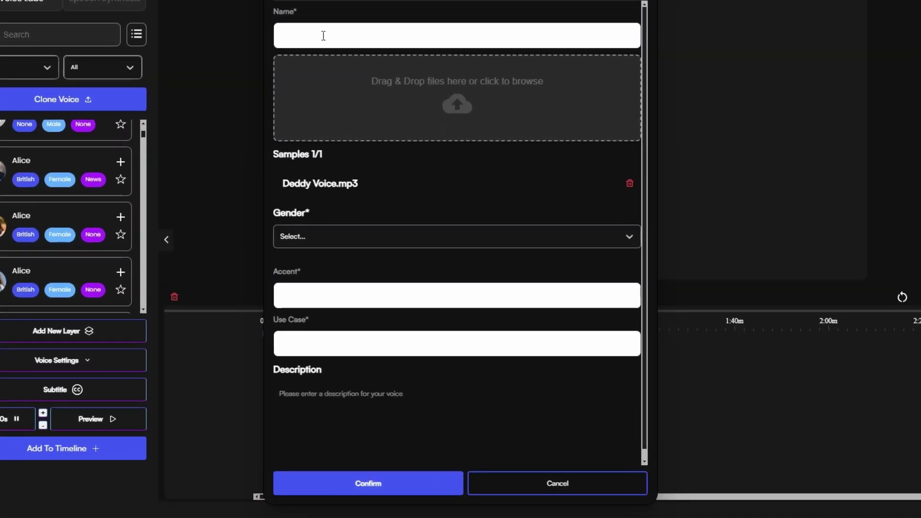
Name the cloned voice "Dedy Voice", set gender Male, accent indonesian and use case non, and confirm it.
{"action": "left_click", "coordinate": [323, 36]}
{"action": "type", "text": "Dedy"}
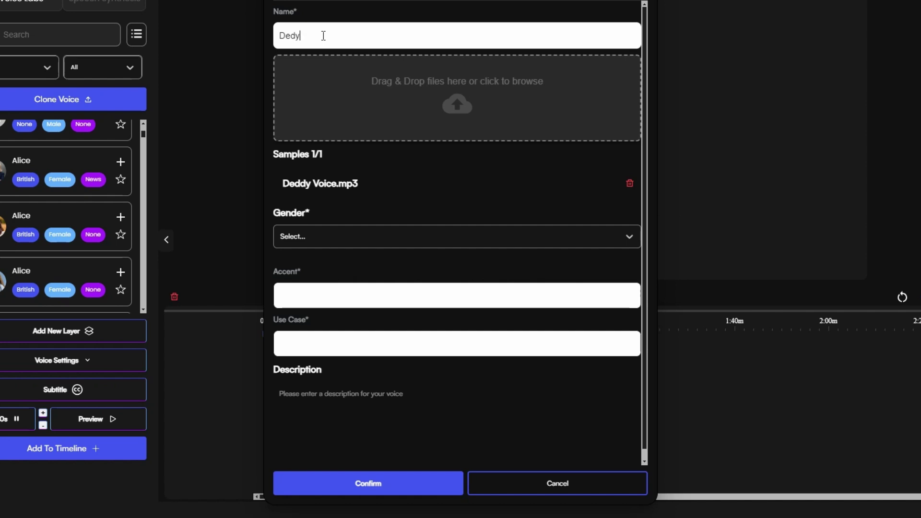
{"action": "type", "text": " Voice"}
{"action": "left_click", "coordinate": [343, 233]}
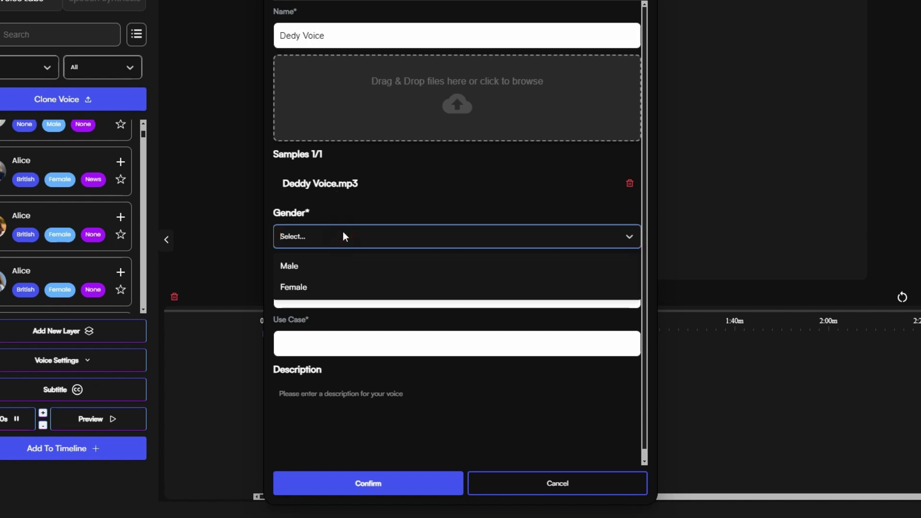
{"action": "left_click", "coordinate": [303, 267]}
{"action": "left_click", "coordinate": [316, 297]}
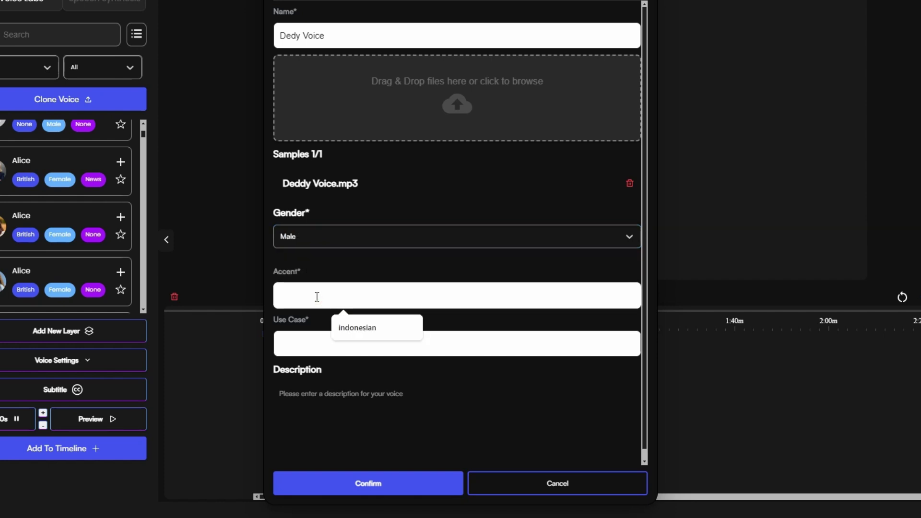
{"action": "left_click", "coordinate": [372, 330]}
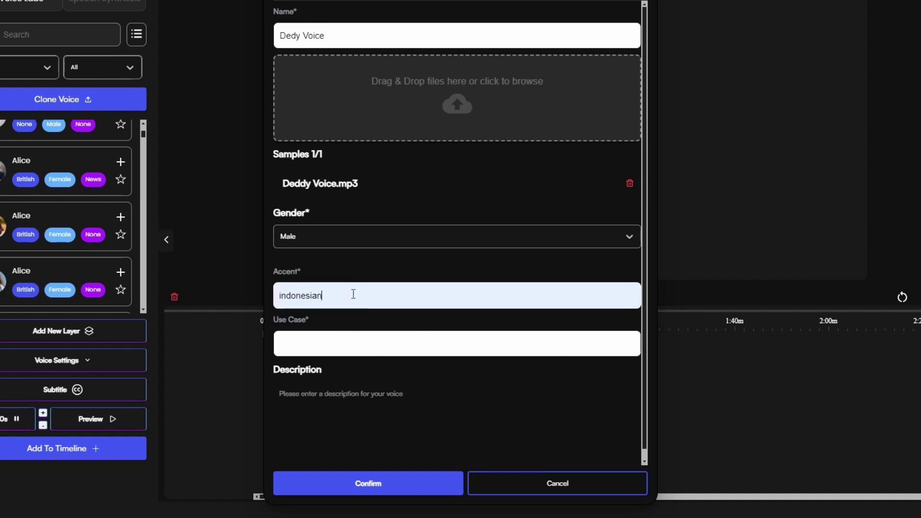
{"action": "left_click", "coordinate": [319, 345]}
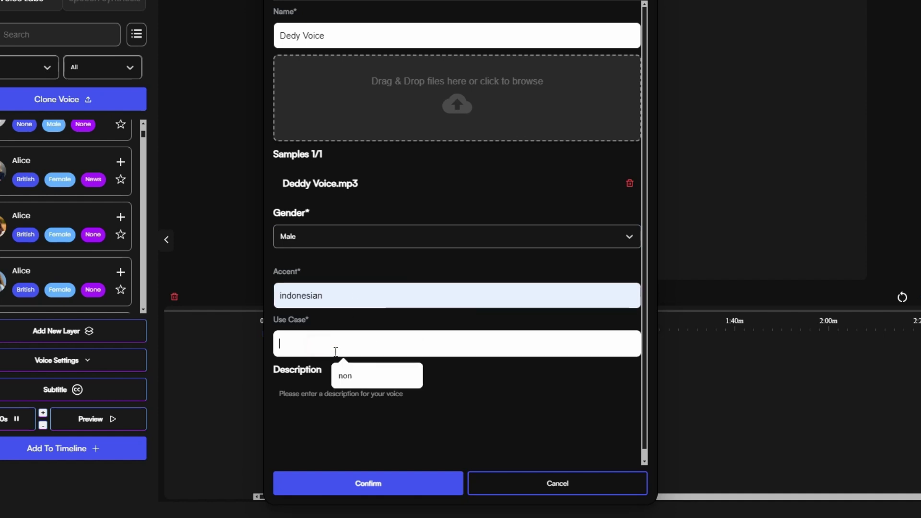
{"action": "left_click", "coordinate": [351, 374]}
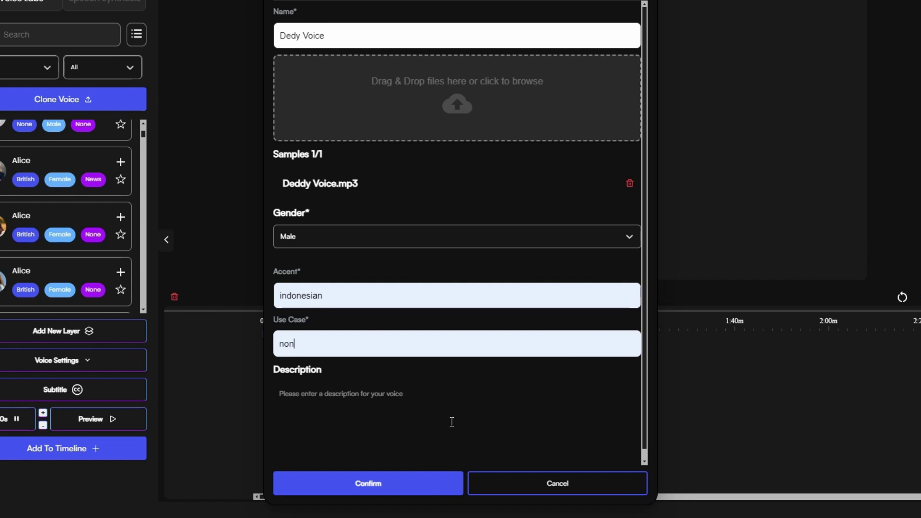
{"action": "left_click", "coordinate": [366, 488]}
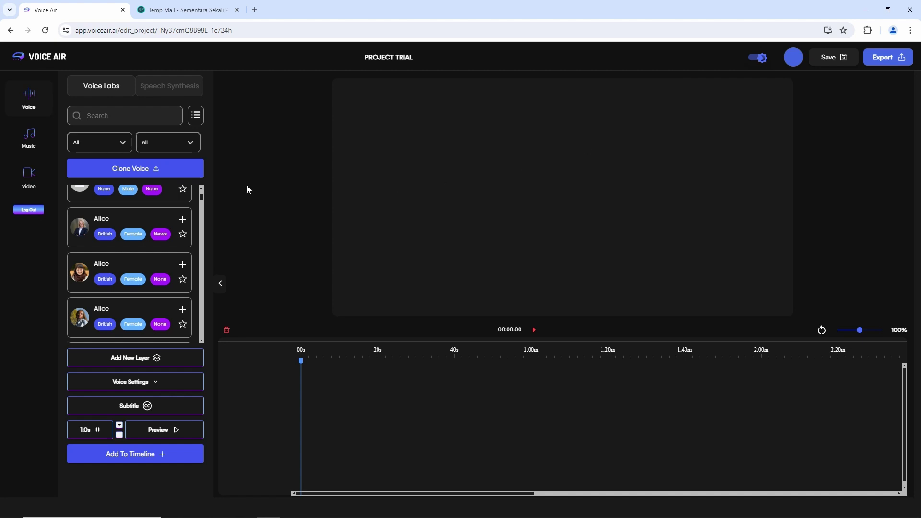
Start another voice clone and upload Arial Voice.mp3 as its sample.
{"action": "left_click", "coordinate": [161, 170]}
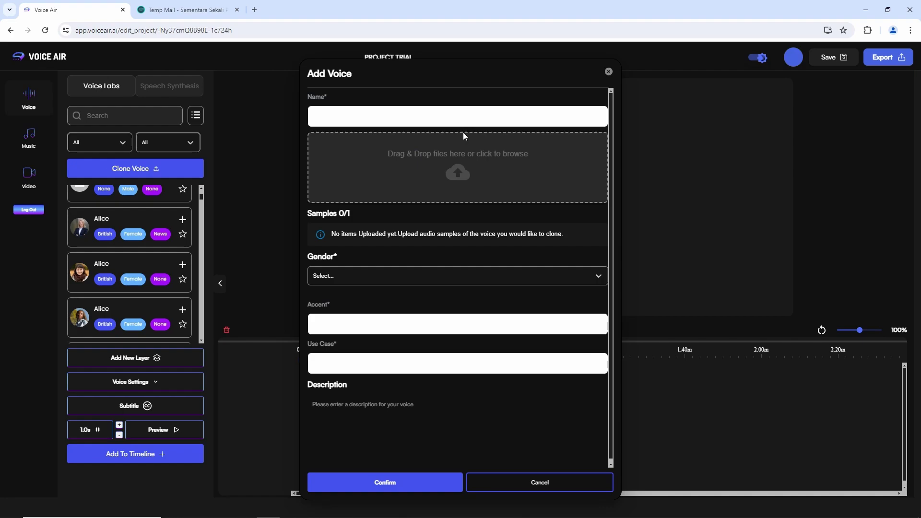
{"action": "left_click", "coordinate": [448, 171]}
{"action": "double_click", "coordinate": [121, 76]}
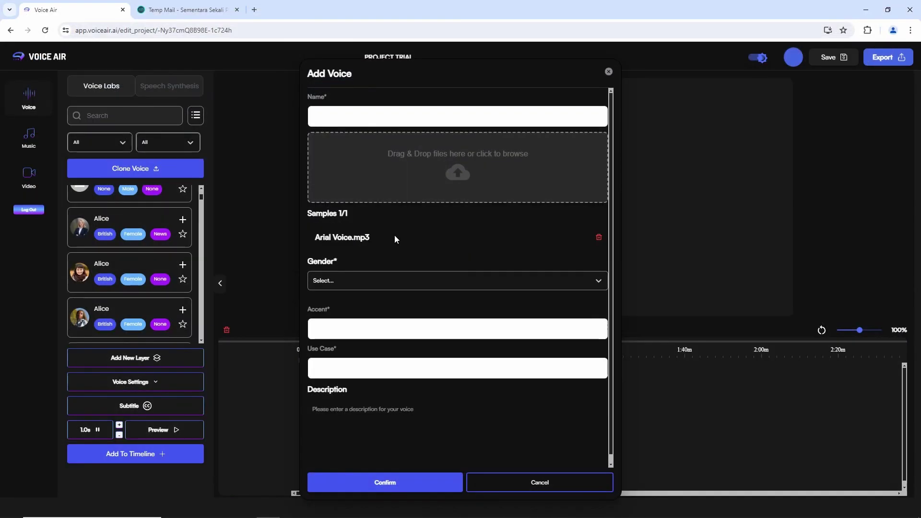
Name the cloned voice "Ariel Voice", set gender Male, accent indonesian and use case non, and confirm it.
{"action": "left_click", "coordinate": [333, 116]}
{"action": "type", "text": "Ariel Voice"}
{"action": "left_click", "coordinate": [321, 282]}
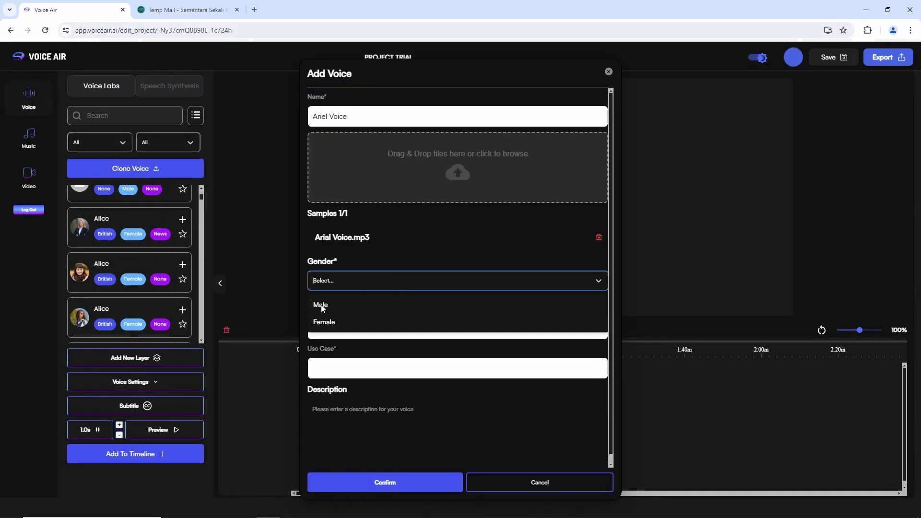
{"action": "left_click", "coordinate": [320, 305]}
{"action": "left_click", "coordinate": [355, 328]}
{"action": "type", "text": "indonesian"}
{"action": "left_click", "coordinate": [354, 369]}
{"action": "type", "text": "non"}
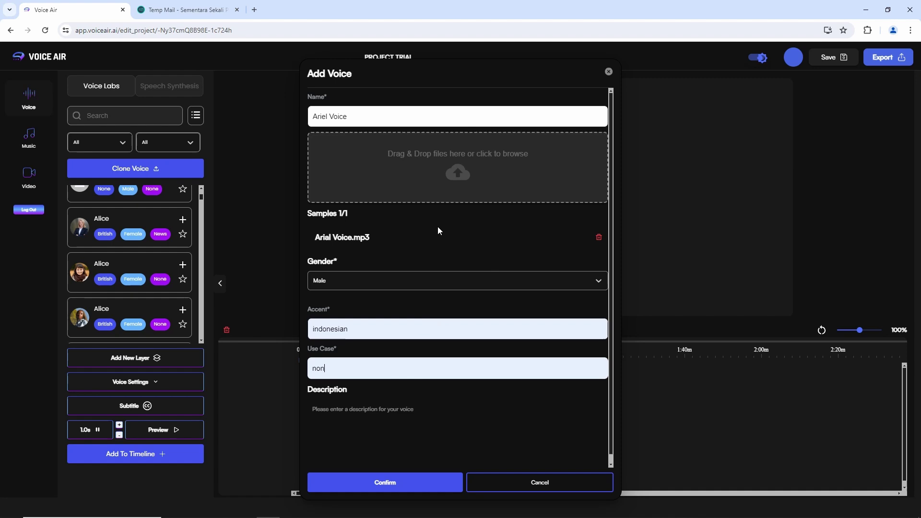
{"action": "left_click", "coordinate": [385, 483]}
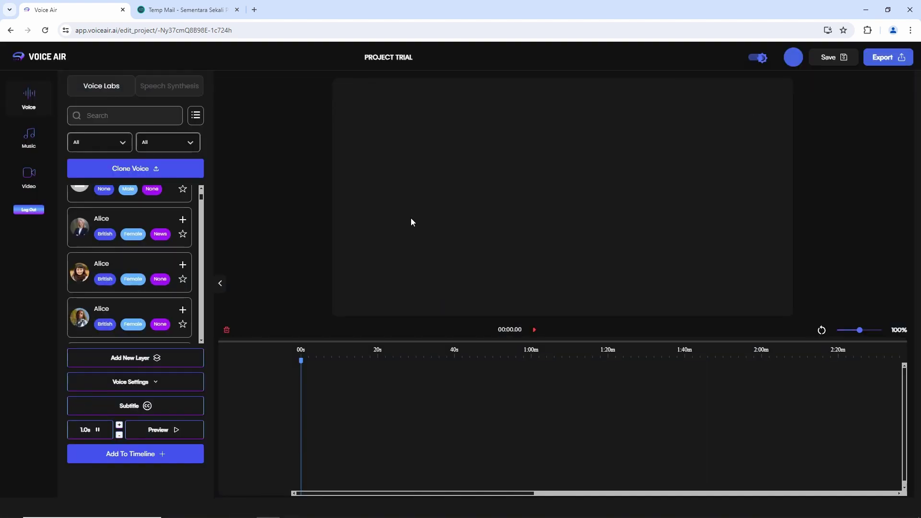
Start another voice clone and upload Najwa Voice.mp3 as its sample.
{"action": "left_click", "coordinate": [153, 172]}
{"action": "left_click", "coordinate": [465, 174]}
{"action": "double_click", "coordinate": [123, 96]}
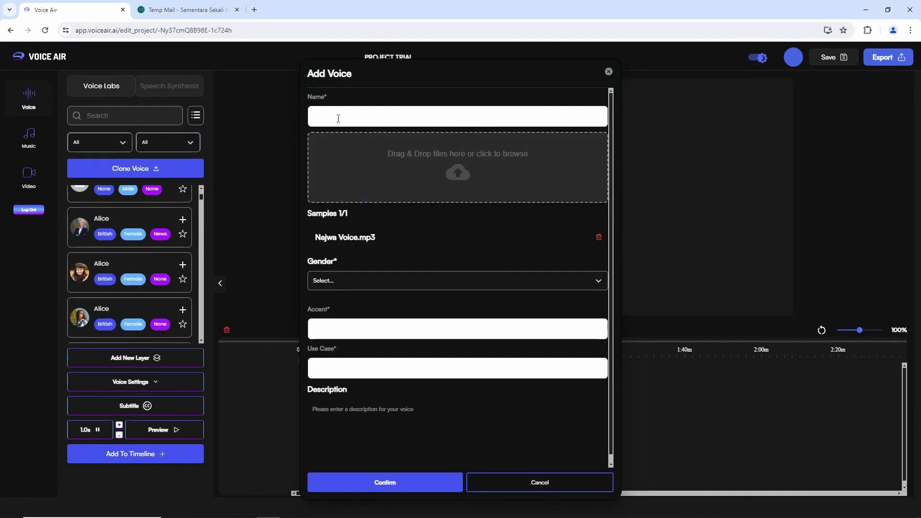
Name the cloned voice "Najwa Voice", set gender Female, accent indonesian and use case non, and confirm it.
{"action": "left_click", "coordinate": [335, 117]}
{"action": "type", "text": "Najwa Voice"}
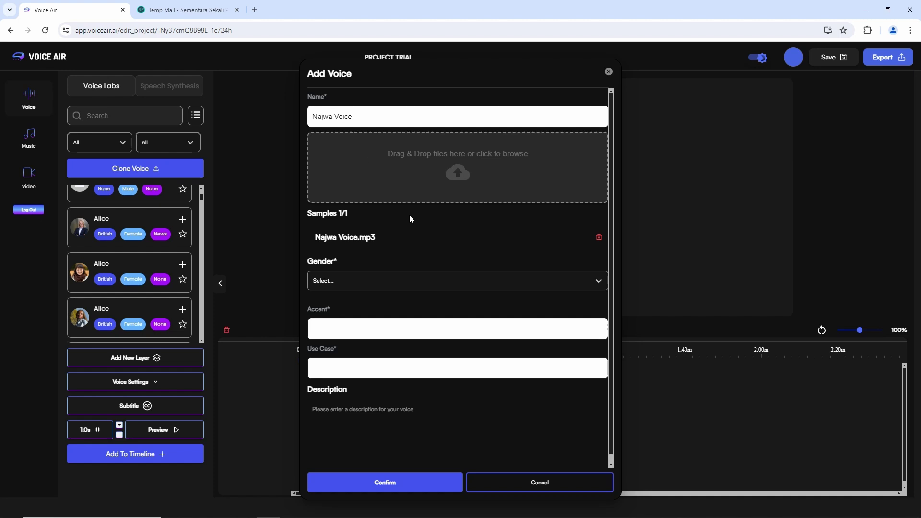
{"action": "left_click", "coordinate": [356, 283]}
{"action": "left_click", "coordinate": [333, 322]}
{"action": "left_click", "coordinate": [344, 326]}
{"action": "left_click", "coordinate": [379, 355]}
{"action": "left_click", "coordinate": [374, 368]}
{"action": "left_click", "coordinate": [375, 395]}
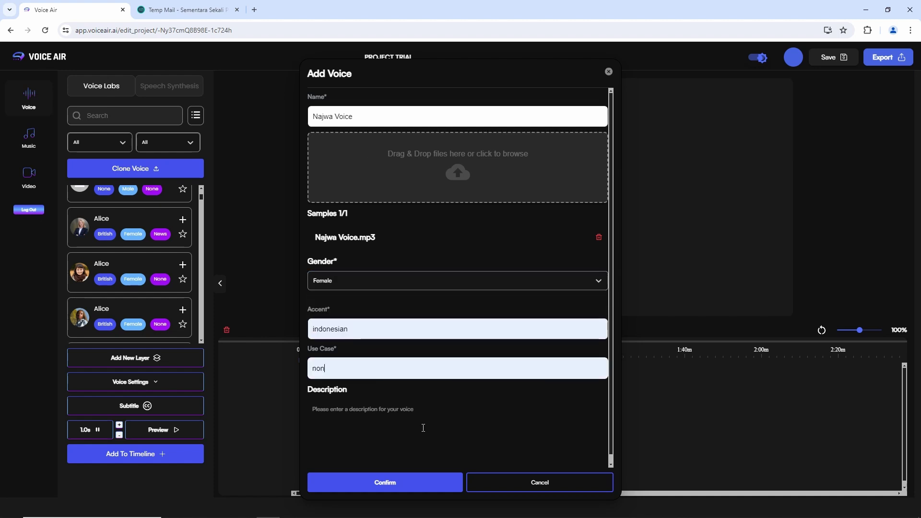
{"action": "left_click", "coordinate": [397, 483]}
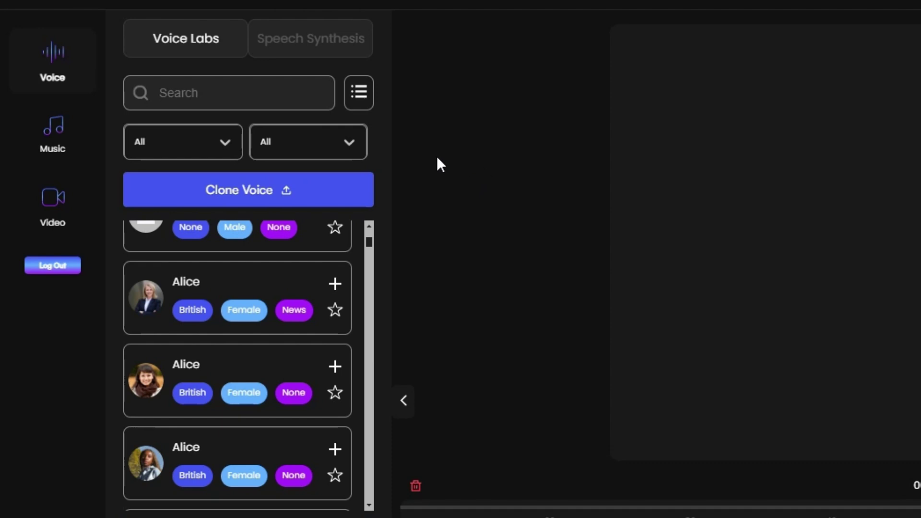
Filter the Voice Labs list to show only the cloned voices.
{"action": "left_click", "coordinate": [360, 96]}
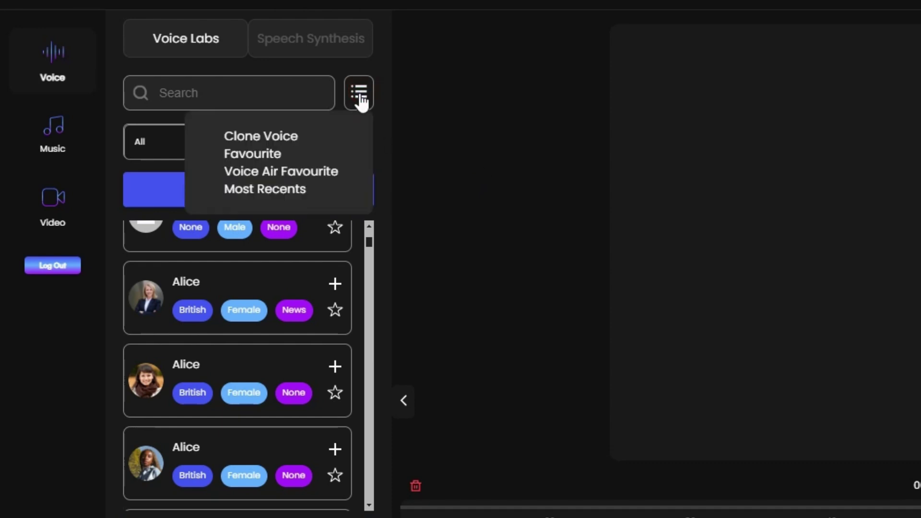
{"action": "left_click", "coordinate": [287, 135]}
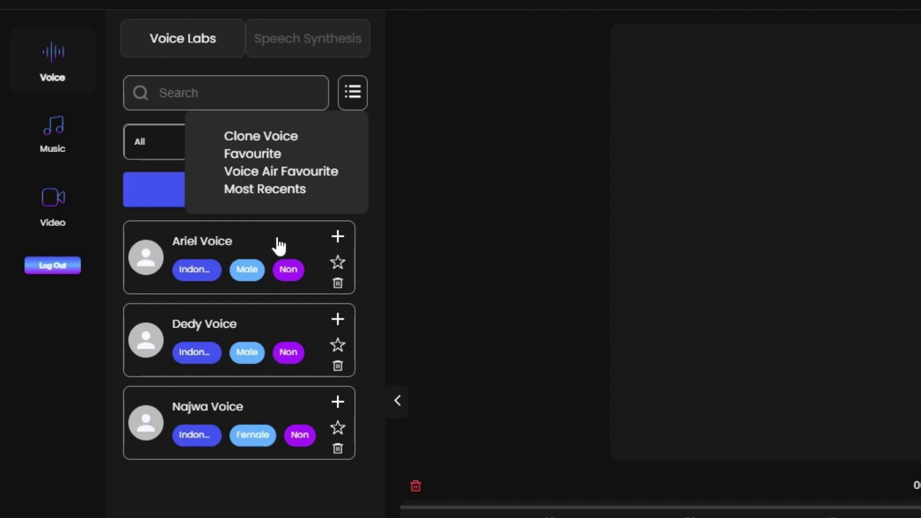
{"action": "left_click", "coordinate": [373, 99]}
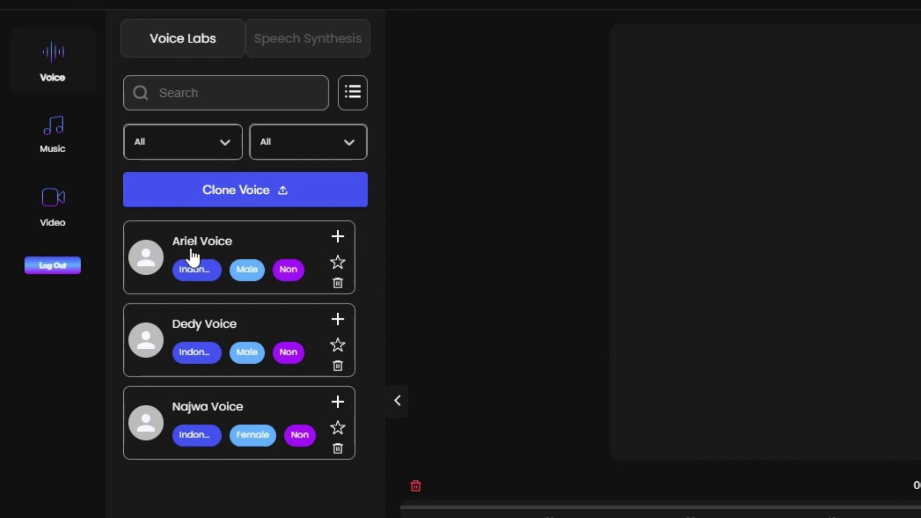
Choose Ariel Voice and fill its script with the "Oke, coba kalian dengarkan" to "Lanjuuut…!" passage copied from Narasi Buat Openging.docx in Word.
{"action": "left_click", "coordinate": [338, 237]}
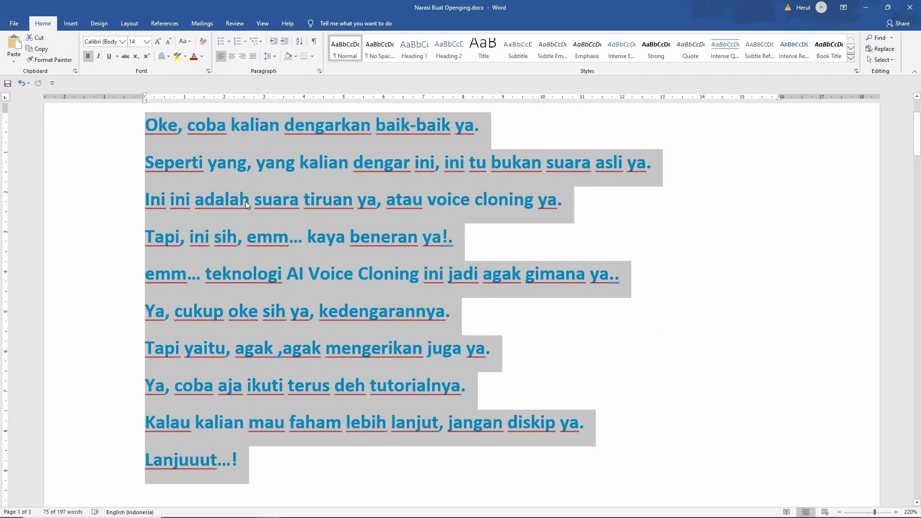
{"action": "right_click", "coordinate": [218, 164]}
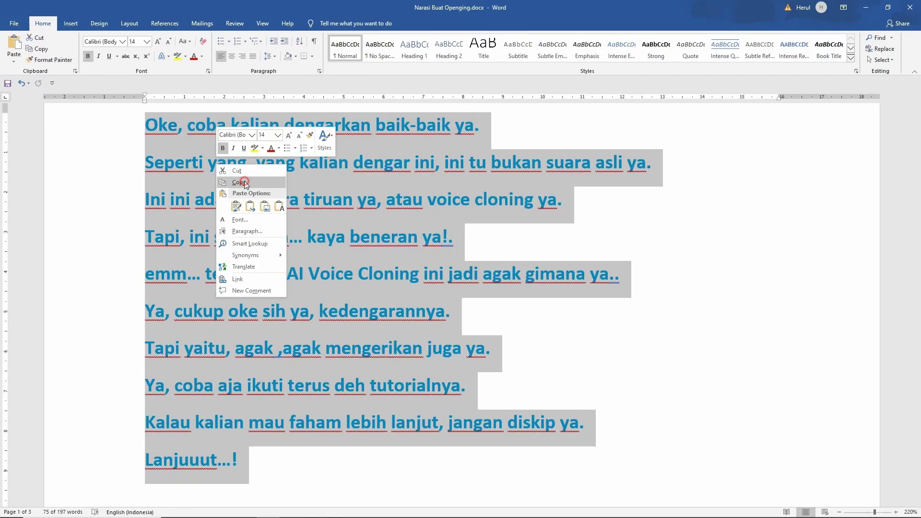
{"action": "left_click", "coordinate": [244, 182]}
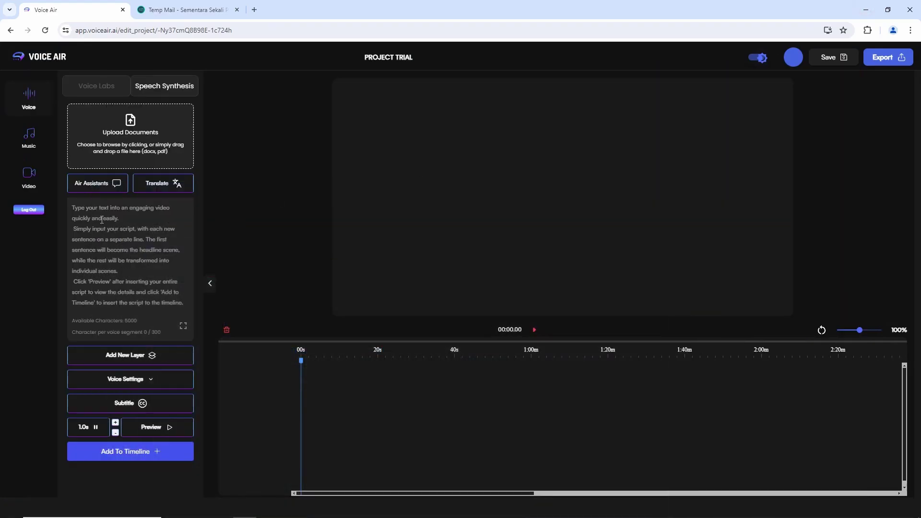
{"action": "right_click", "coordinate": [102, 220]}
{"action": "left_click", "coordinate": [144, 312]}
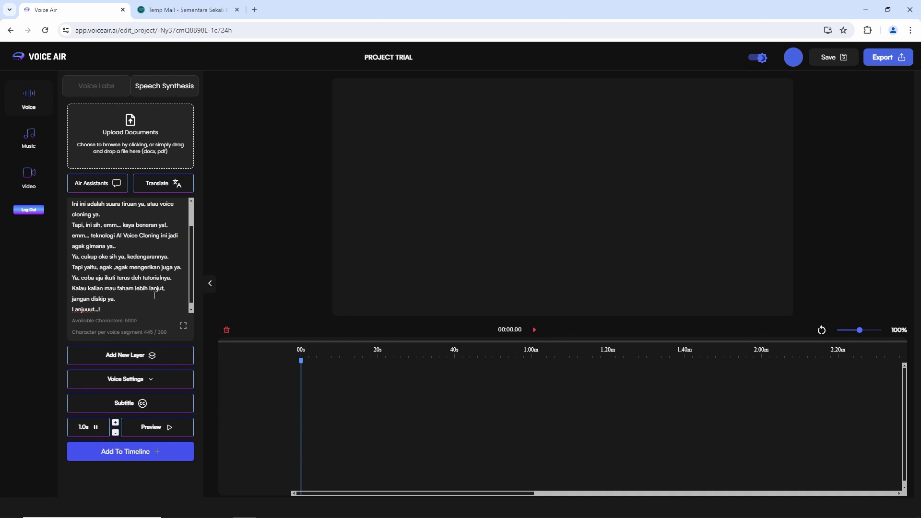
Generate the Ariel Voice audio from the script, play its preview and close the preview.
{"action": "left_click", "coordinate": [160, 432]}
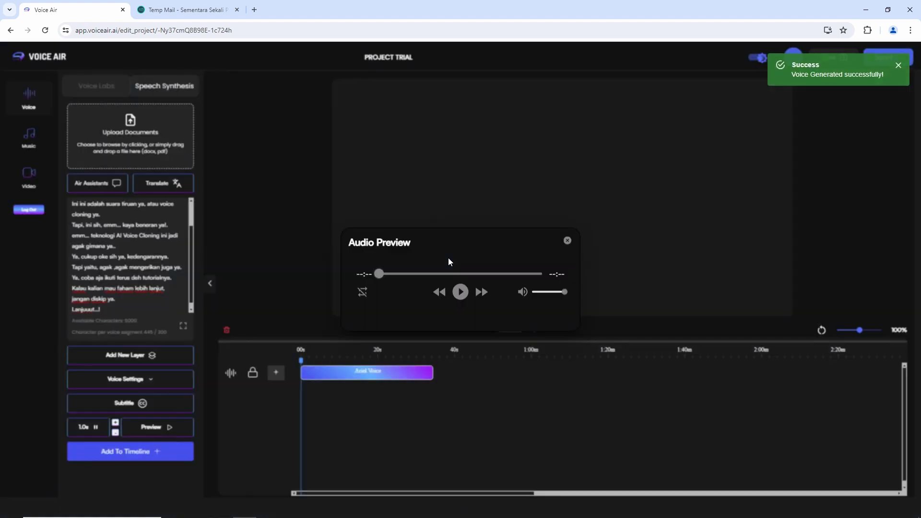
{"action": "left_click", "coordinate": [460, 292]}
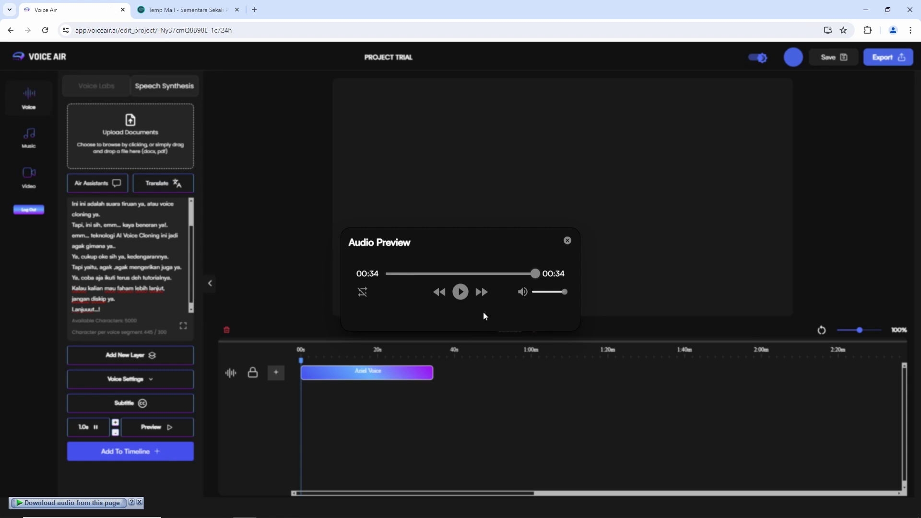
{"action": "left_click", "coordinate": [568, 241]}
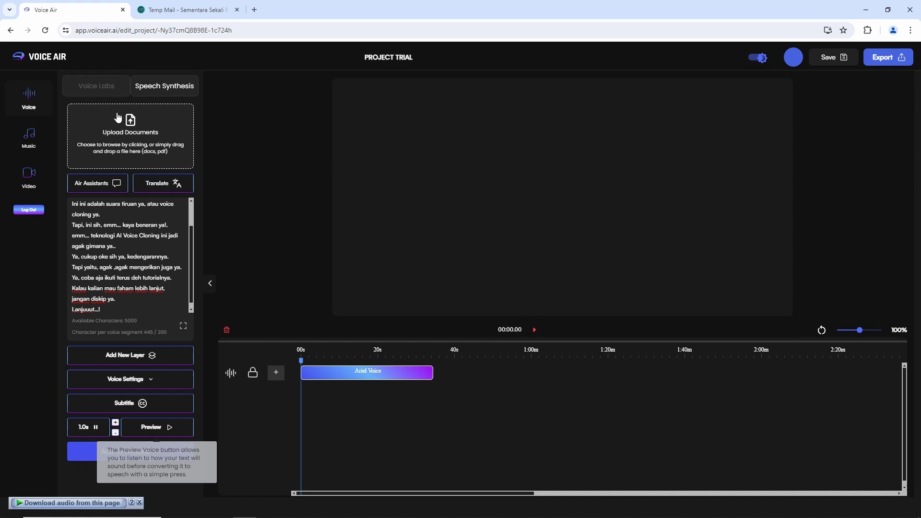
Return to the cloned voices in Voice Labs and choose Dedy Voice for speech synthesis.
{"action": "left_click", "coordinate": [101, 88]}
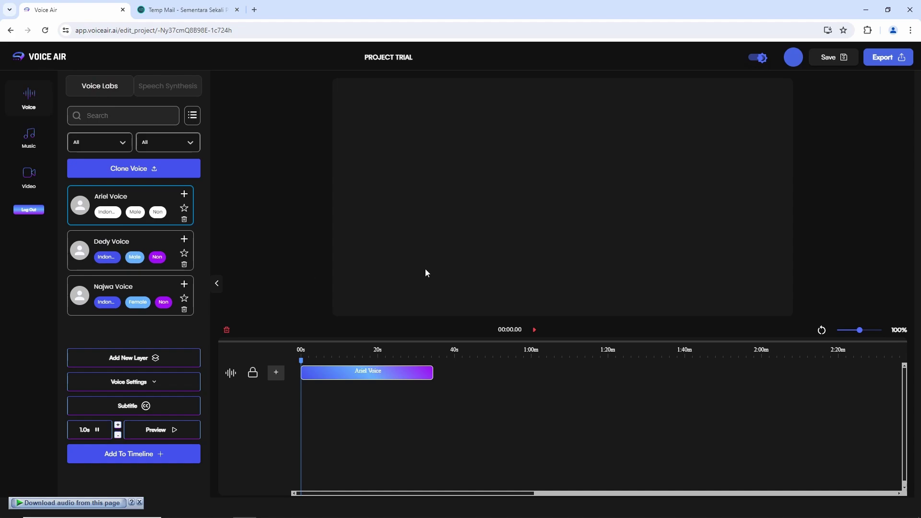
{"action": "left_click", "coordinate": [243, 510]}
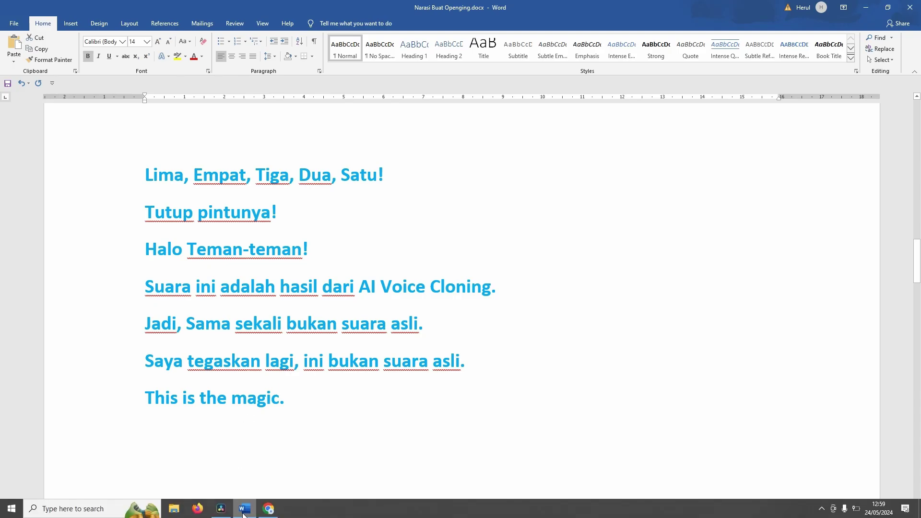
{"action": "left_click", "coordinate": [222, 510]}
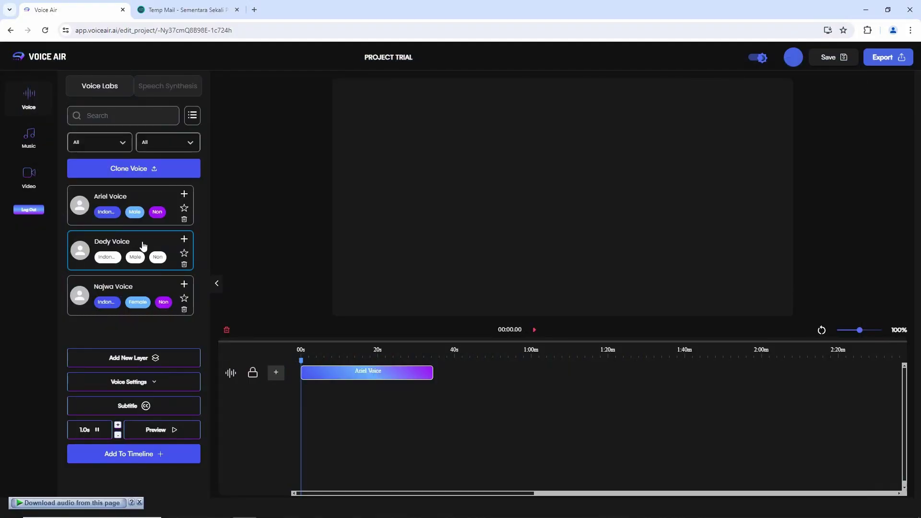
{"action": "left_click", "coordinate": [184, 239]}
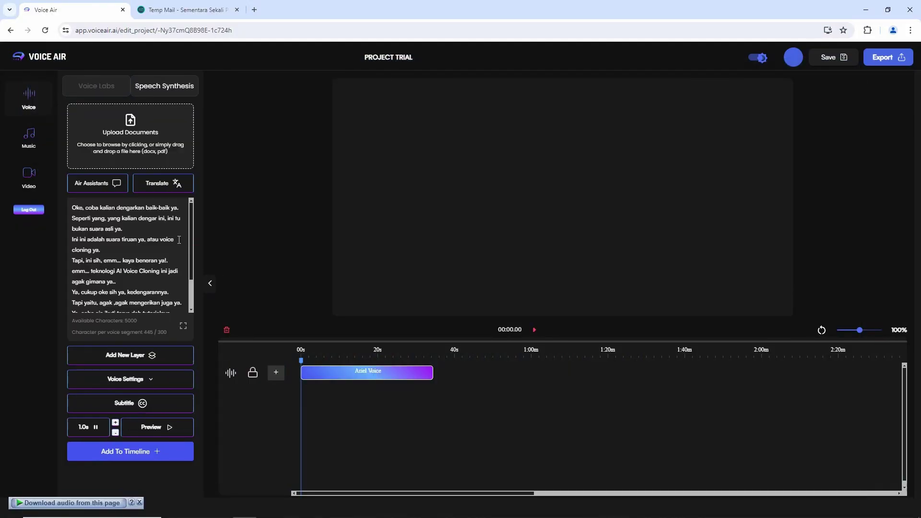
Replace the script with the "Lima, Empat, Tiga, Dua, Satu!" to "This is the magic." passage copied from the Word document.
{"action": "left_click_drag", "start_coordinate": [124, 182], "coordinate": [138, 400]}
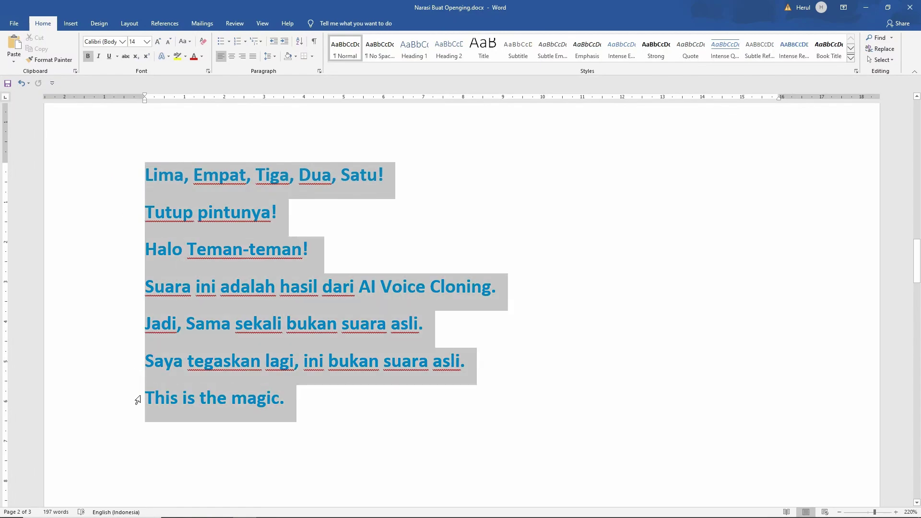
{"action": "right_click", "coordinate": [202, 262]}
{"action": "left_click", "coordinate": [225, 270]}
{"action": "key", "text": "alt+Tab"}
{"action": "key", "text": "ctrl+a"}
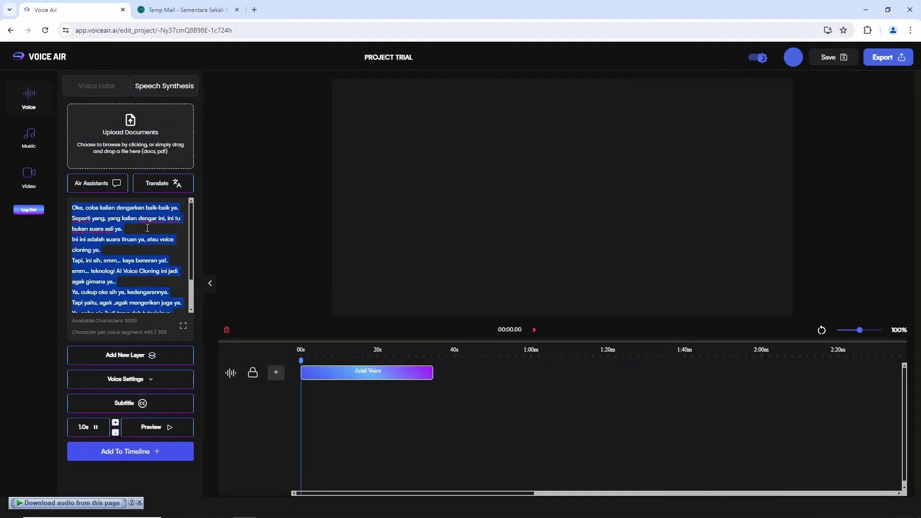
{"action": "type", "text": "Lima, Empat, Tiga, Dua, Satu! Tutup pintunya! Halo Teman-teman! Suara ini adalah hasil dari AI Voice Cloning. Jadi, Sama sekali bukan suara asli. Saya tegaskan lagi, ini bukan suara asli. This is the magic."}
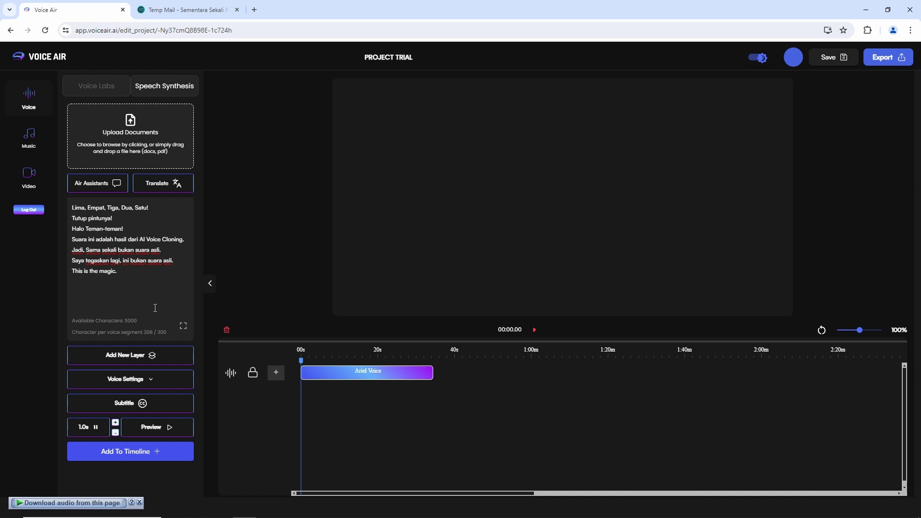
Generate the Dedy Voice audio from the script, listen to its preview and close the preview.
{"action": "left_click", "coordinate": [155, 429]}
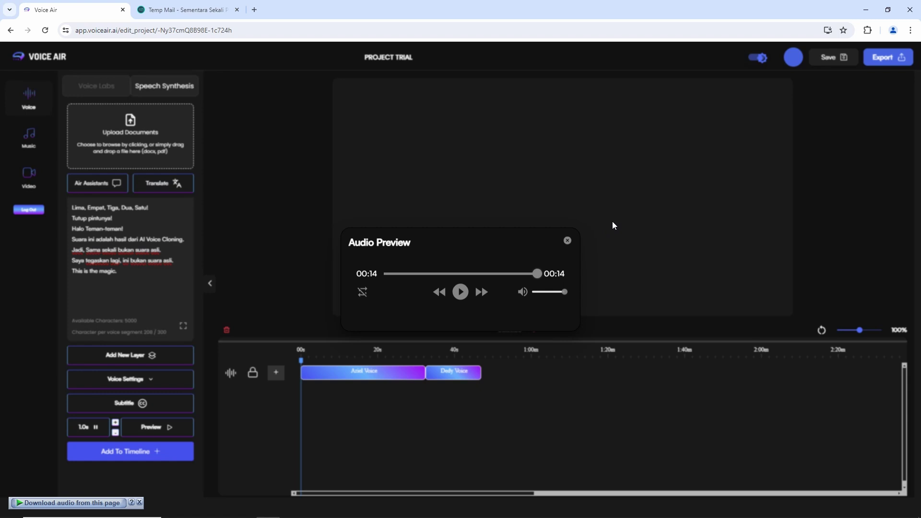
{"action": "left_click", "coordinate": [567, 241]}
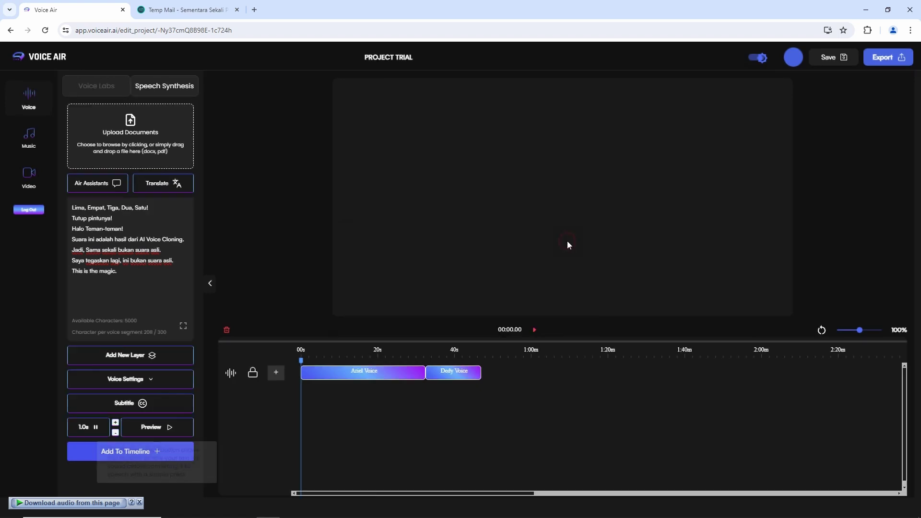
{"action": "key", "text": "ctrl+shift+Page_Down"}
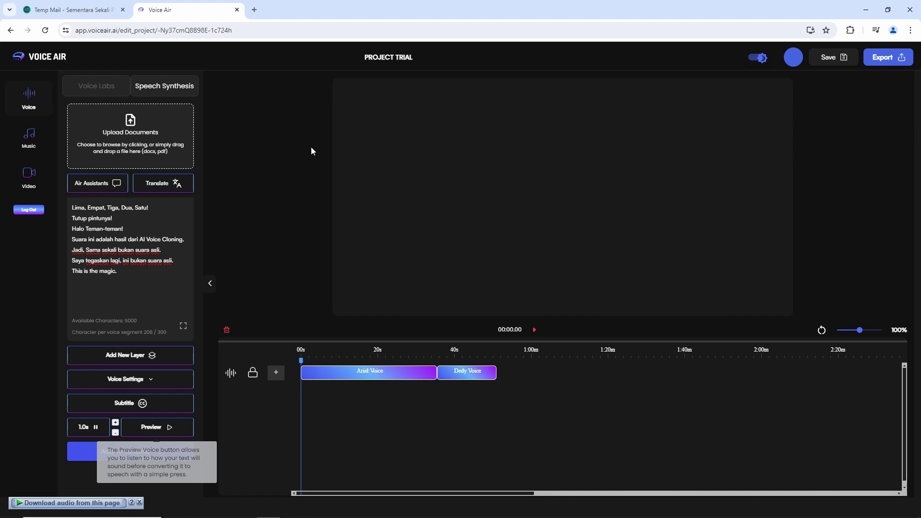
Choose Najwa Voice for speech synthesis and copy the "Era AI sudah dimulai." to "subscribe-nya ya." passage from the Word document.
{"action": "left_click", "coordinate": [101, 87]}
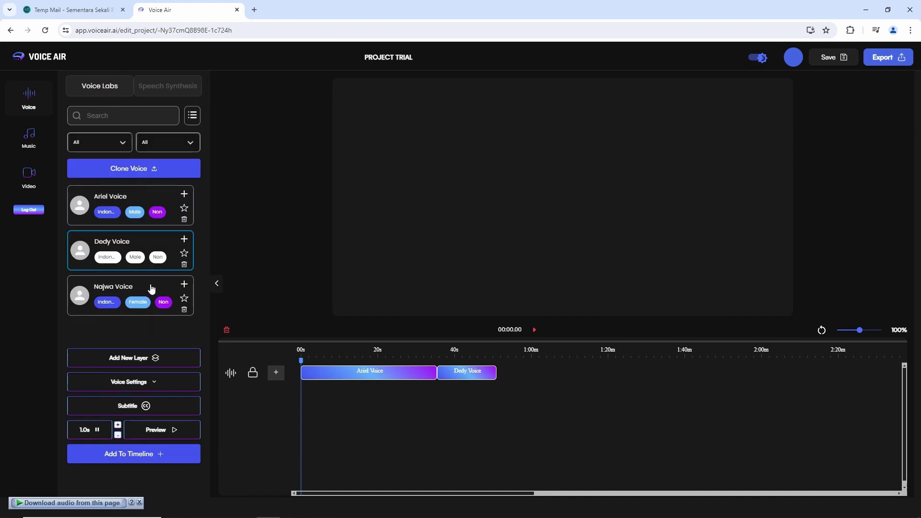
{"action": "left_click", "coordinate": [184, 287]}
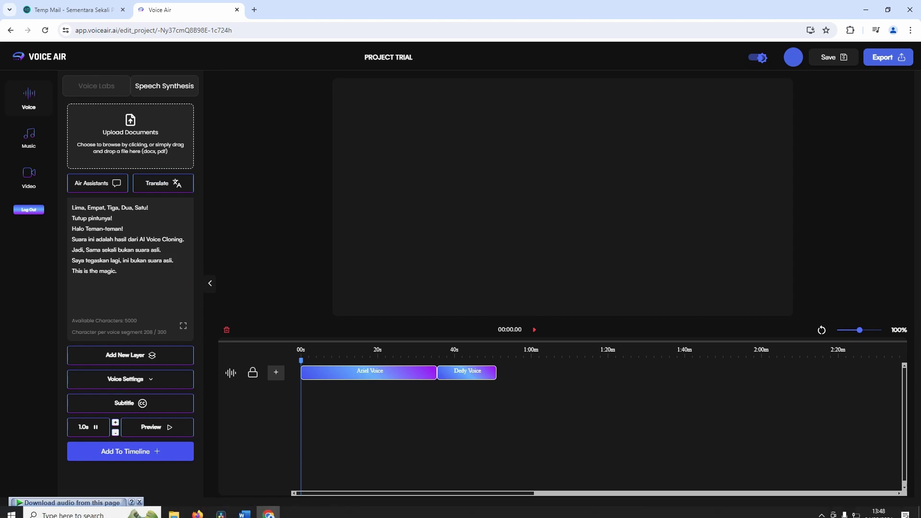
{"action": "left_click", "coordinate": [268, 509]}
{"action": "left_click", "coordinate": [143, 190]}
{"action": "left_click_drag", "start_coordinate": [143, 190], "coordinate": [136, 438]}
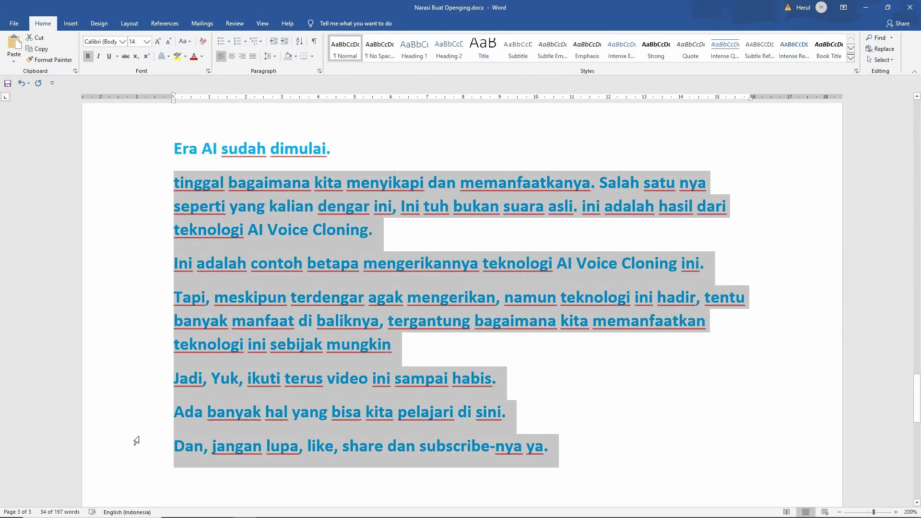
{"action": "left_click", "coordinate": [144, 148], "text": "shift"}
{"action": "left_click", "coordinate": [870, 10]}
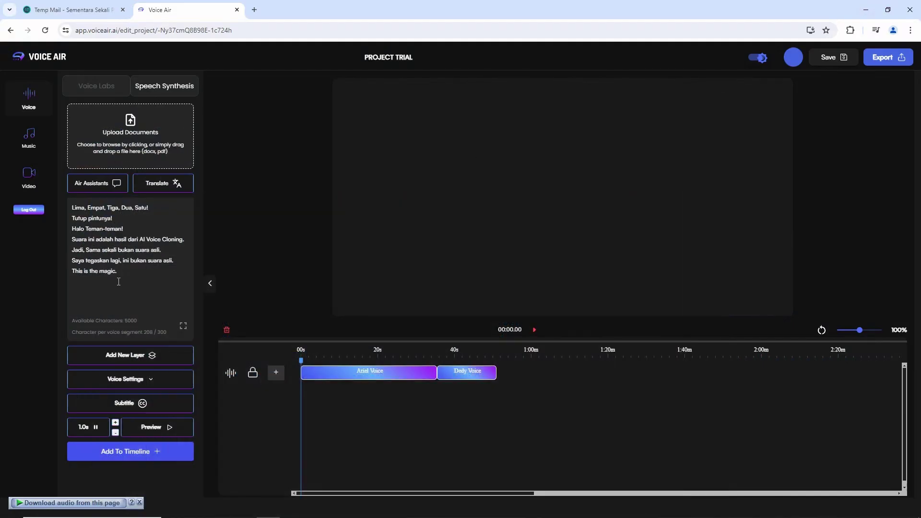
Replace the script with the copied narration, generate its Najwa Voice audio, and close the preview after listening.
{"action": "left_click_drag", "start_coordinate": [125, 274], "coordinate": [60, 209]}
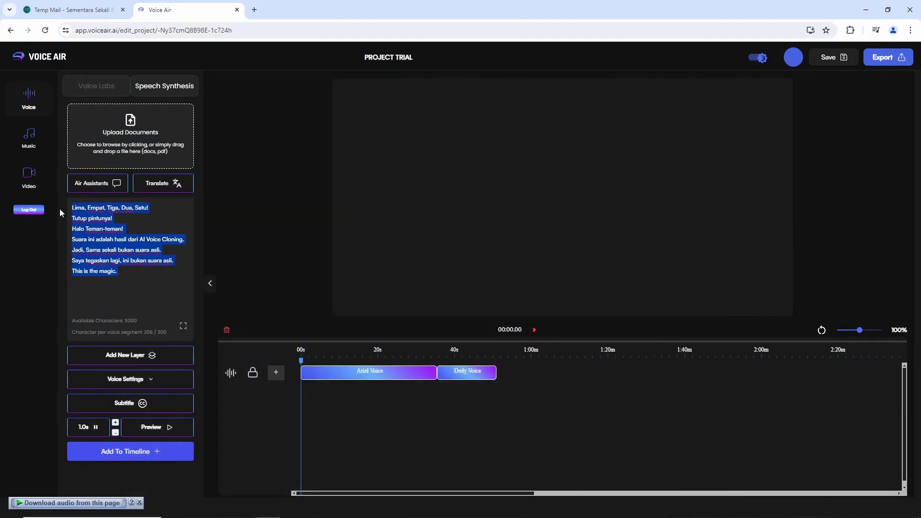
{"action": "right_click", "coordinate": [121, 243]}
{"action": "left_click", "coordinate": [151, 302]}
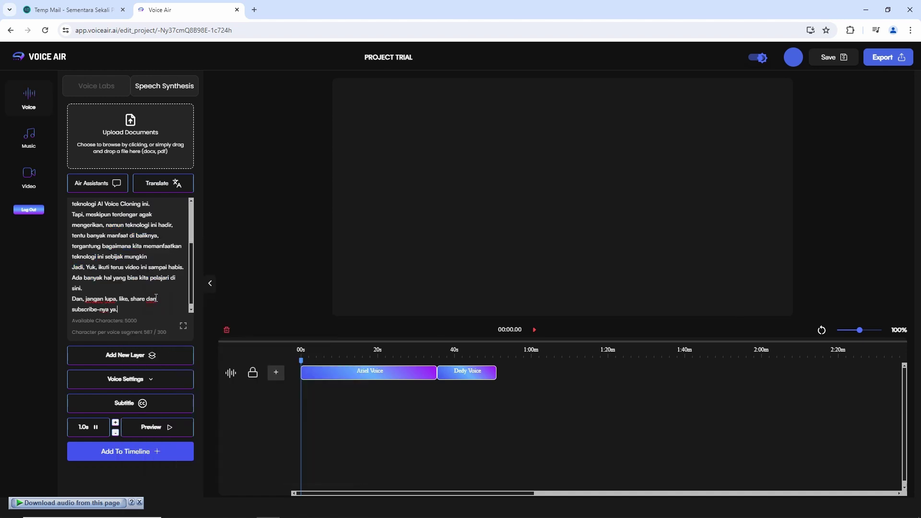
{"action": "left_click", "coordinate": [168, 431]}
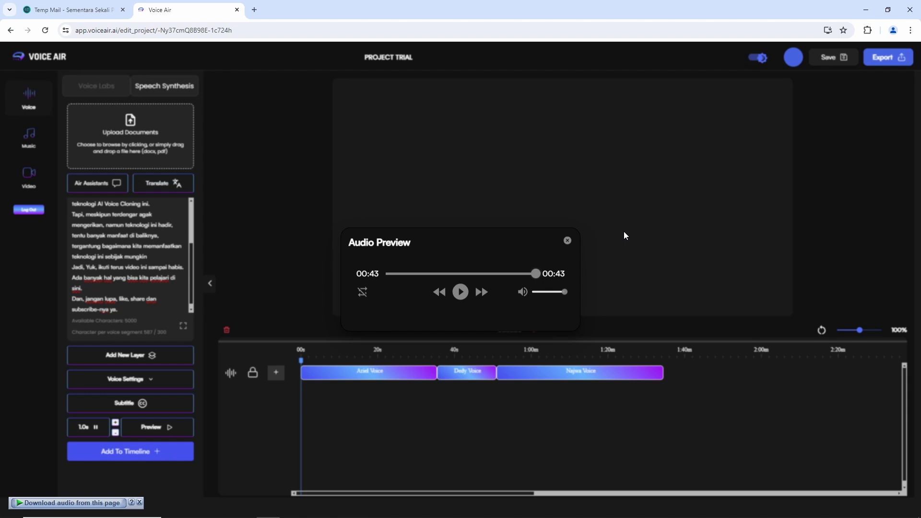
{"action": "left_click", "coordinate": [567, 241]}
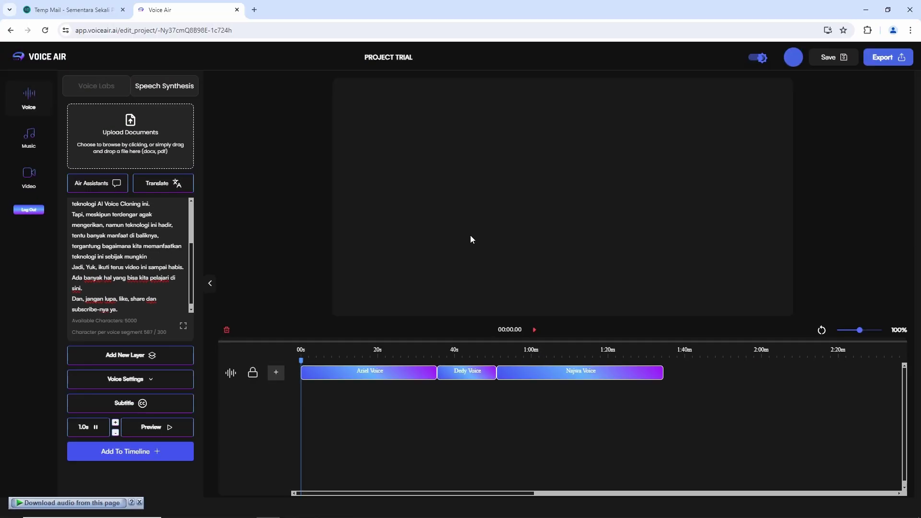
Preview the Najwa Voice narration and try to download the fifth detected MP3 file, 653,06 KB, with the download manager.
{"action": "left_click", "coordinate": [154, 430]}
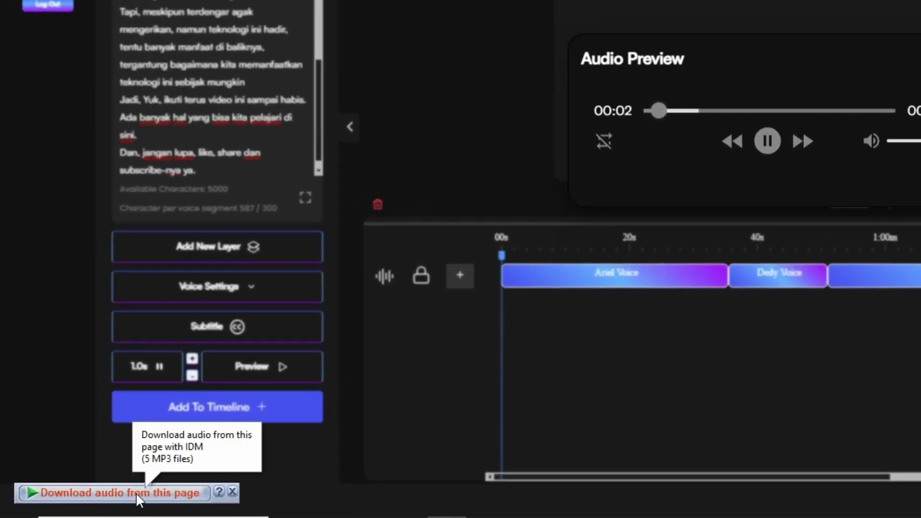
{"action": "left_click", "coordinate": [140, 492]}
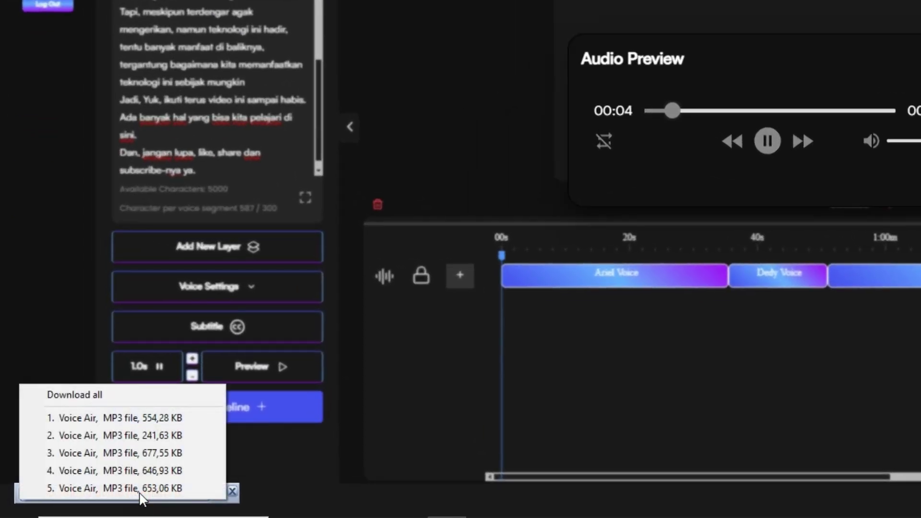
{"action": "left_click", "coordinate": [145, 486]}
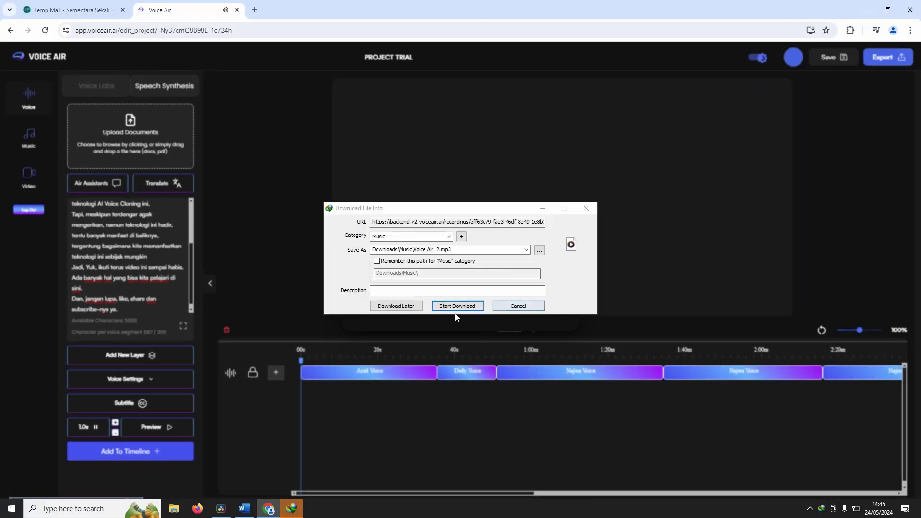
{"action": "left_click", "coordinate": [514, 307]}
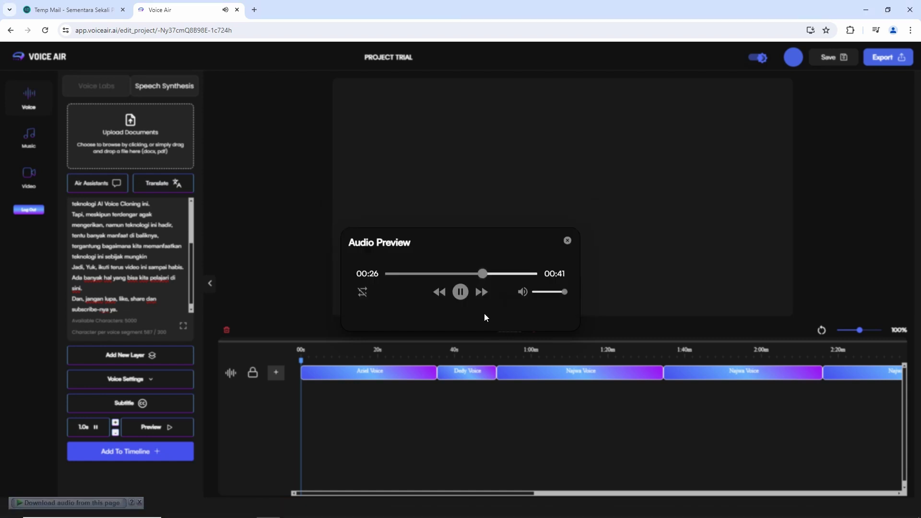
{"action": "left_click", "coordinate": [460, 294]}
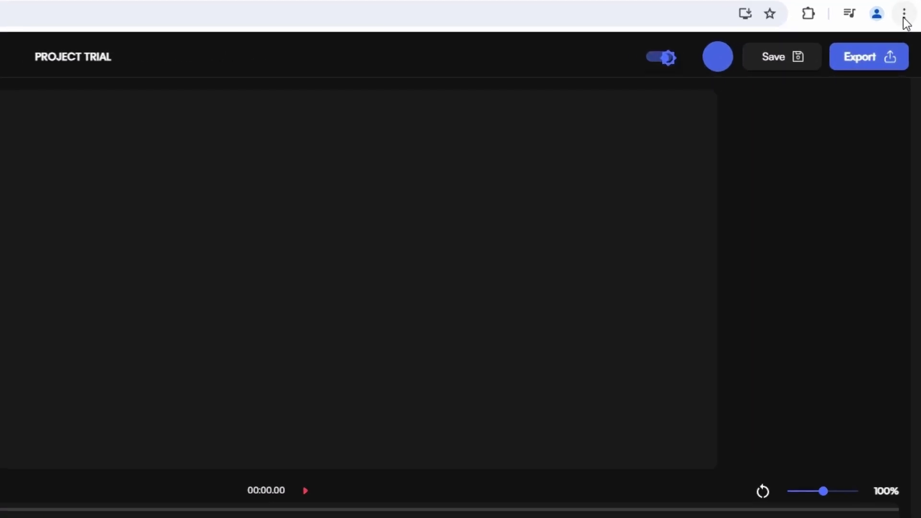
Go to the Chrome Web Store, search for "chrome audio" and open the Chrome Audio Capture extension page.
{"action": "left_click", "coordinate": [904, 13]}
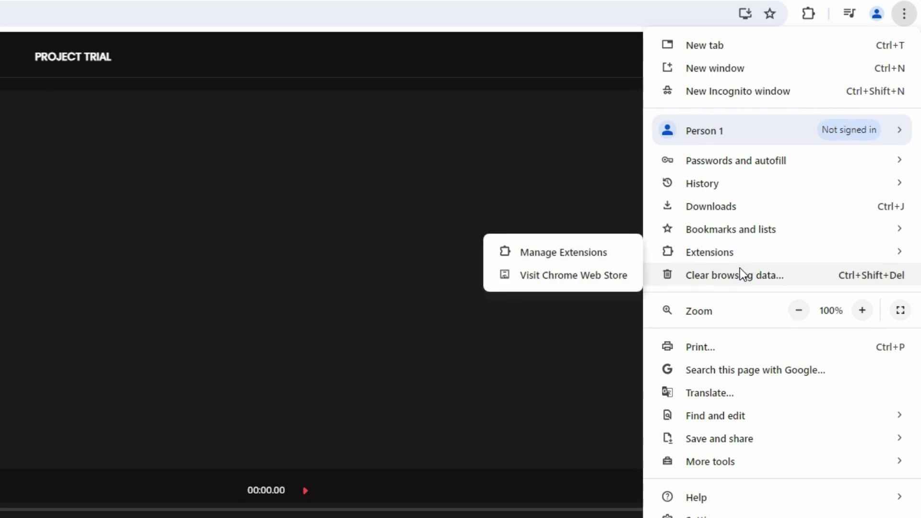
{"action": "mouse_move", "coordinate": [703, 255]}
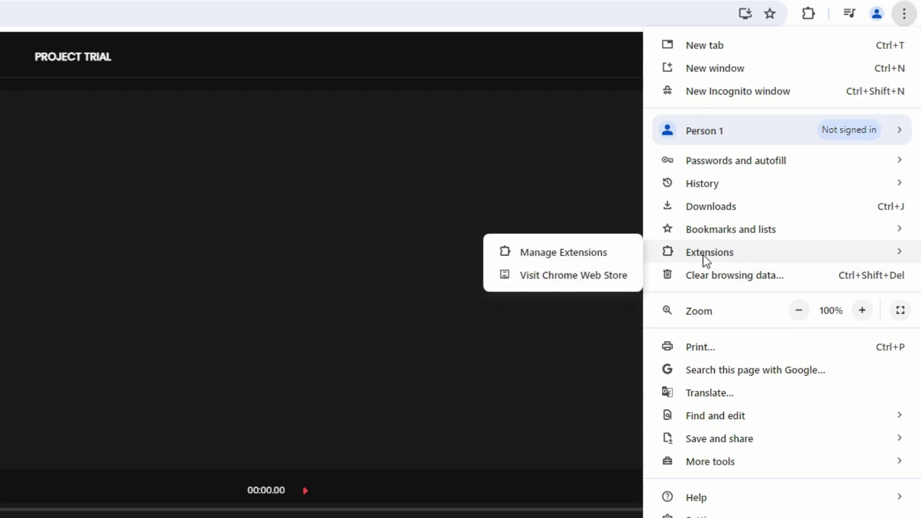
{"action": "left_click", "coordinate": [563, 277]}
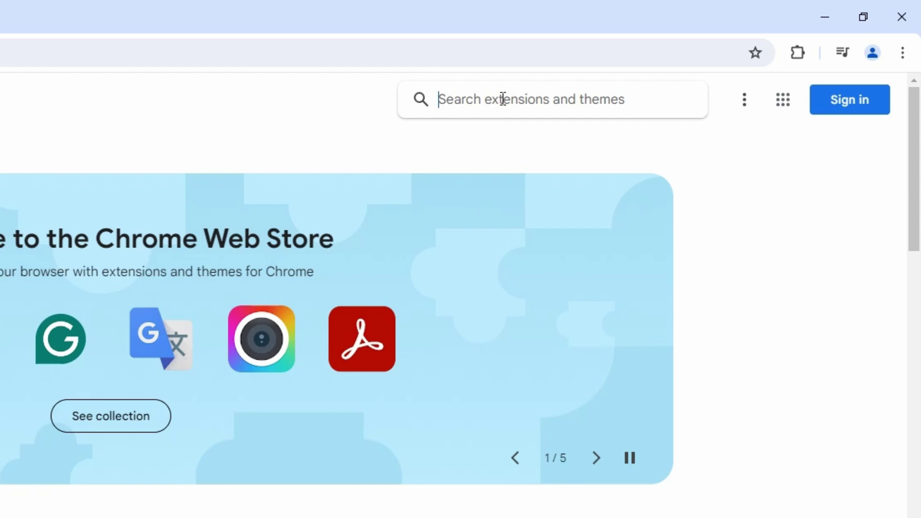
{"action": "type", "text": "chr"}
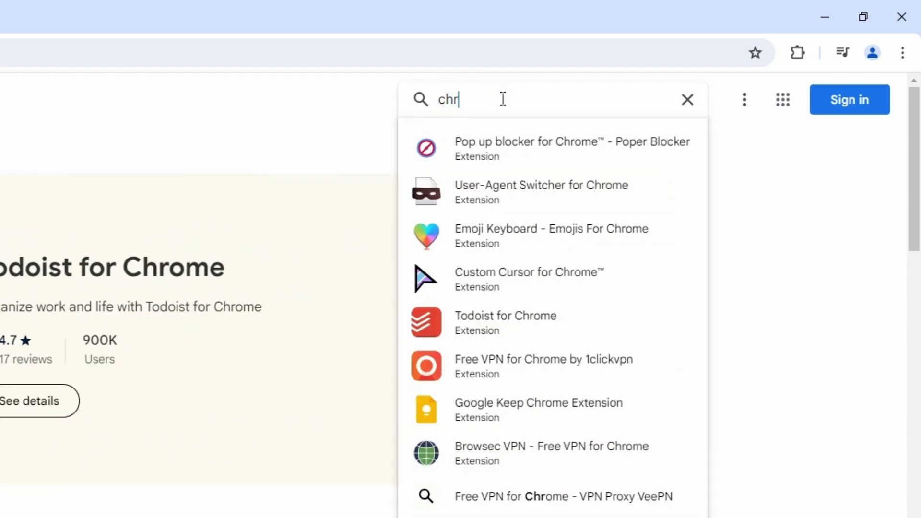
{"action": "type", "text": "ome audio"}
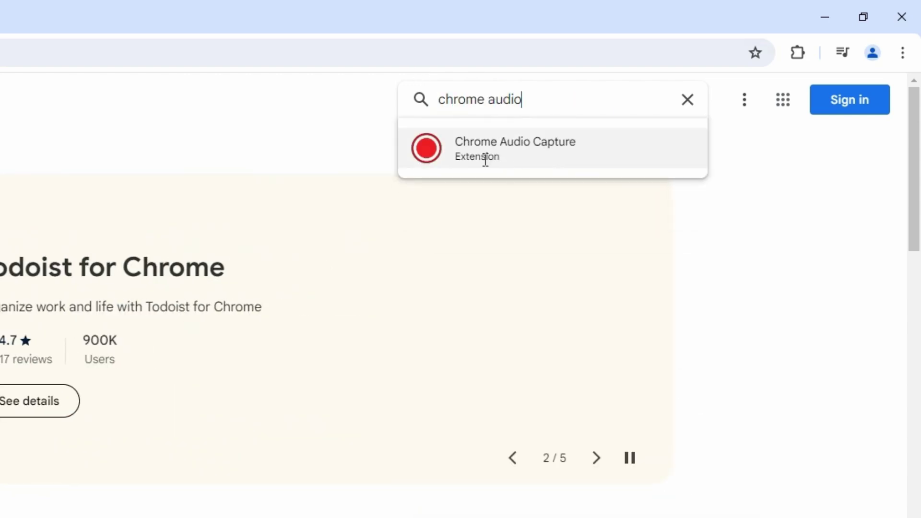
{"action": "left_click", "coordinate": [485, 161]}
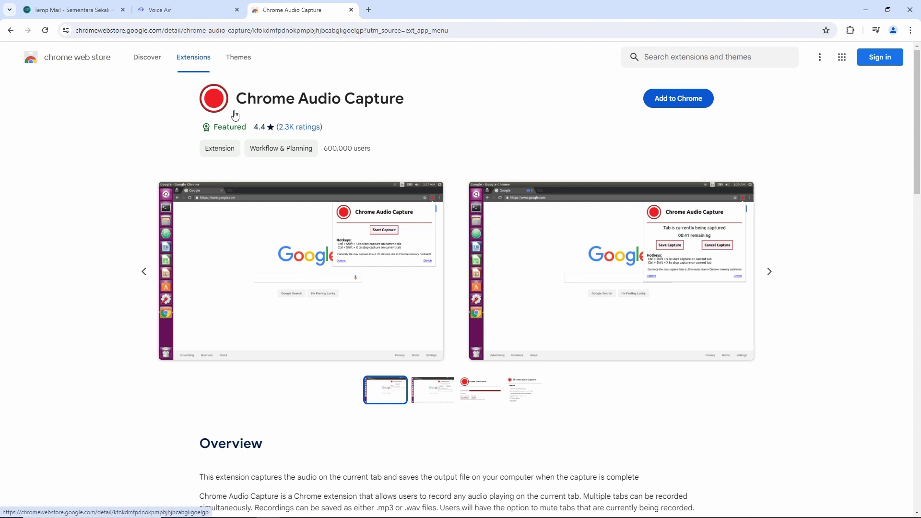
Add the Chrome Audio Capture extension to the browser and pin it for quick access.
{"action": "left_click", "coordinate": [673, 103]}
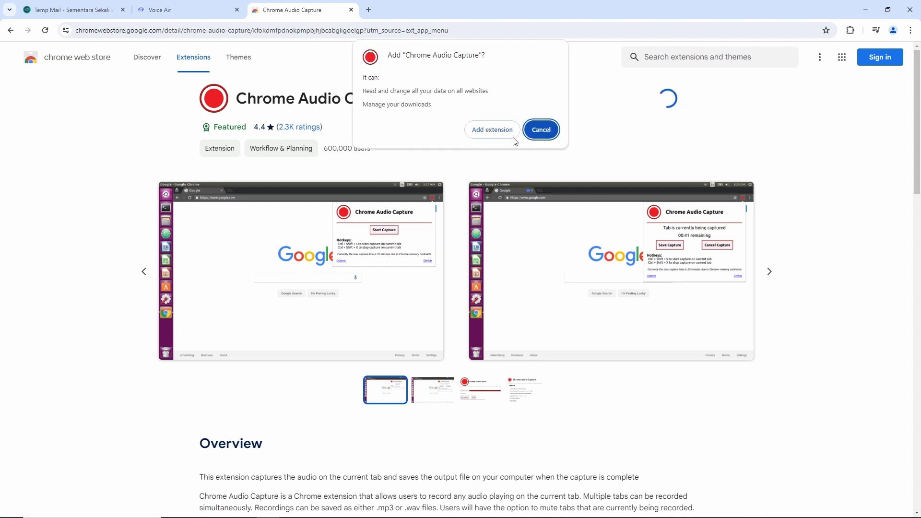
{"action": "left_click", "coordinate": [500, 136]}
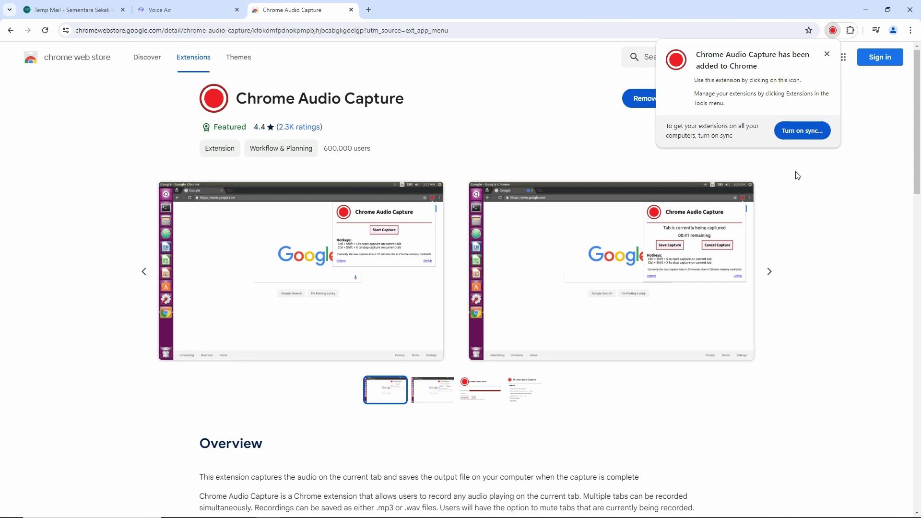
{"action": "left_click", "coordinate": [828, 54]}
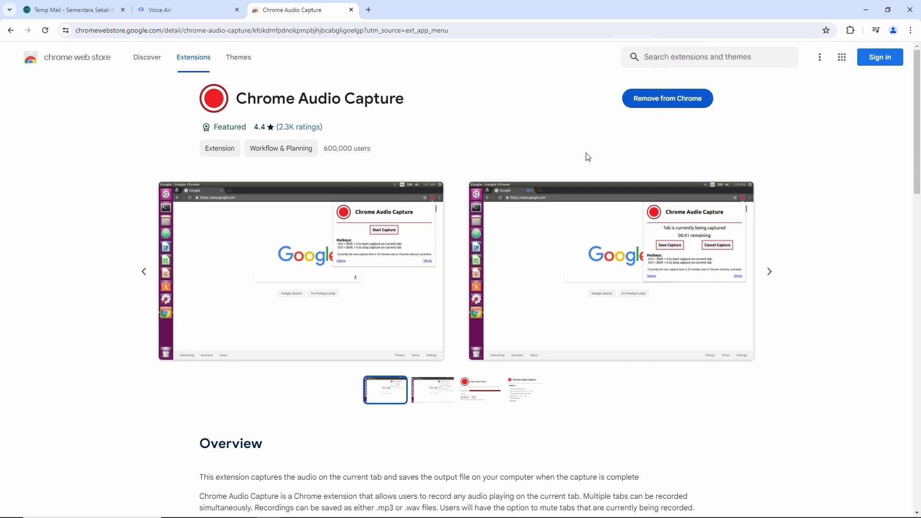
{"action": "left_click", "coordinate": [850, 30]}
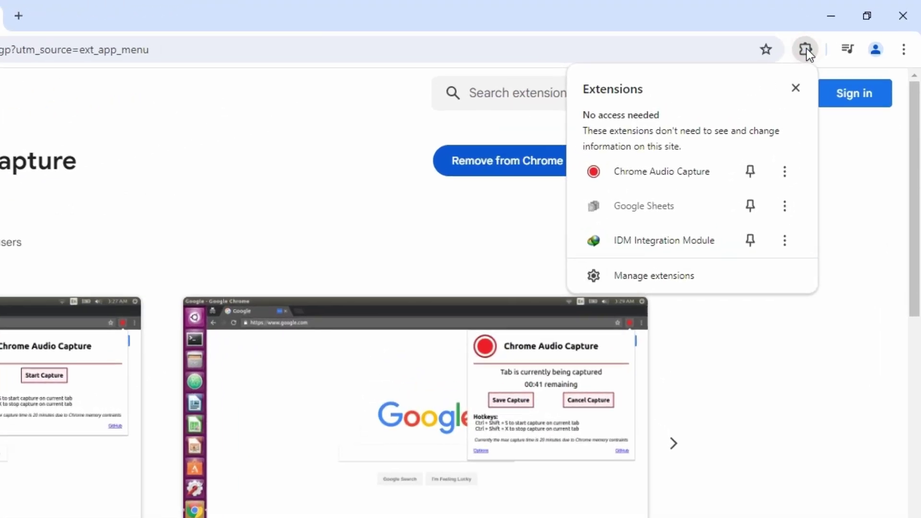
{"action": "left_click", "coordinate": [752, 174]}
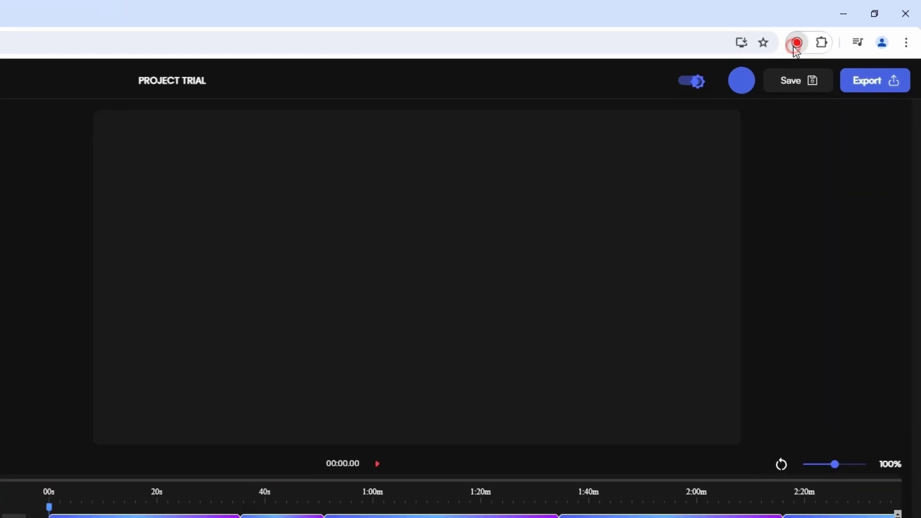
Start capturing the Voice Air page's audio with Chrome Audio Capture and play the full Najwa Voice narration preview.
{"action": "left_click", "coordinate": [832, 31]}
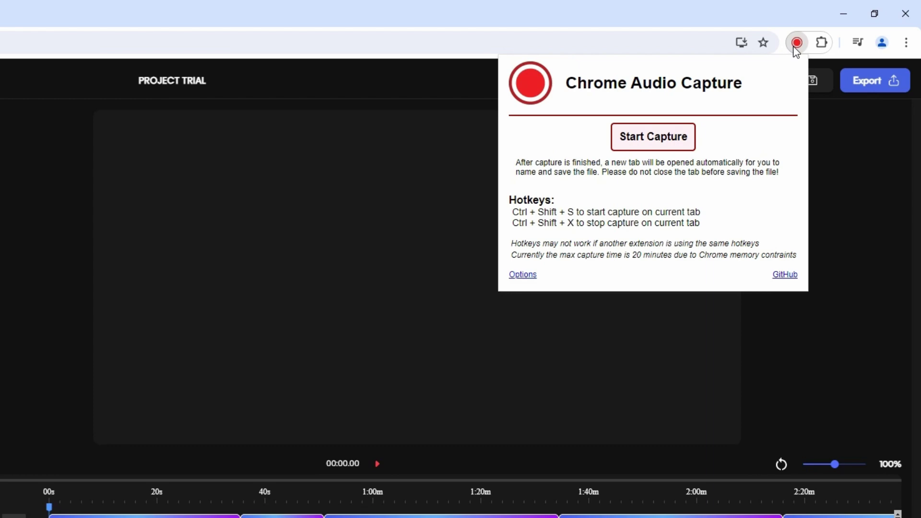
{"action": "left_click", "coordinate": [640, 148]}
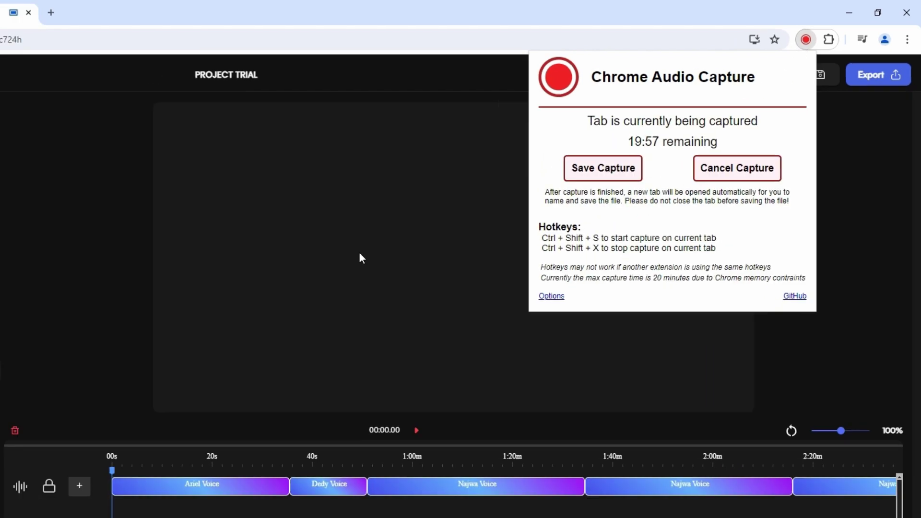
{"action": "left_click", "coordinate": [162, 431]}
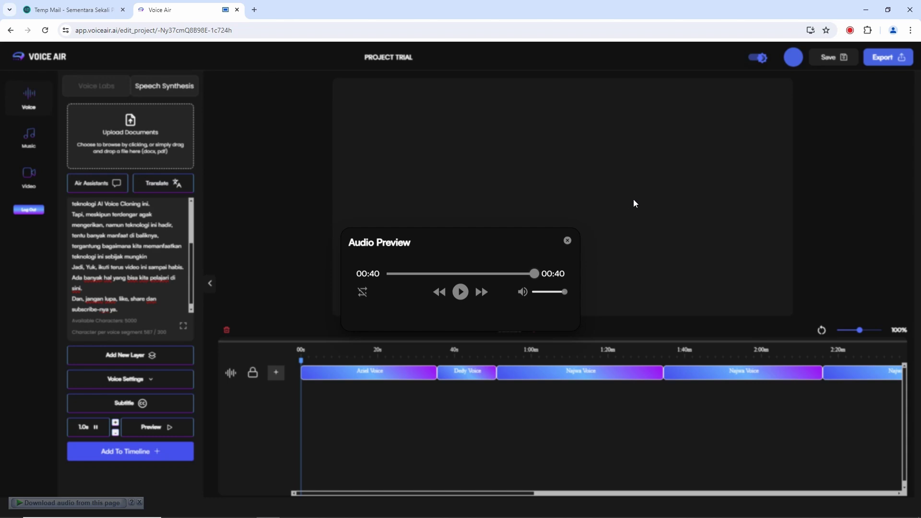
Save the captured audio as "Fri May 24 2024.mp3" in the Sample Suara folder, and close the capture page and audio preview.
{"action": "left_click", "coordinate": [849, 30]}
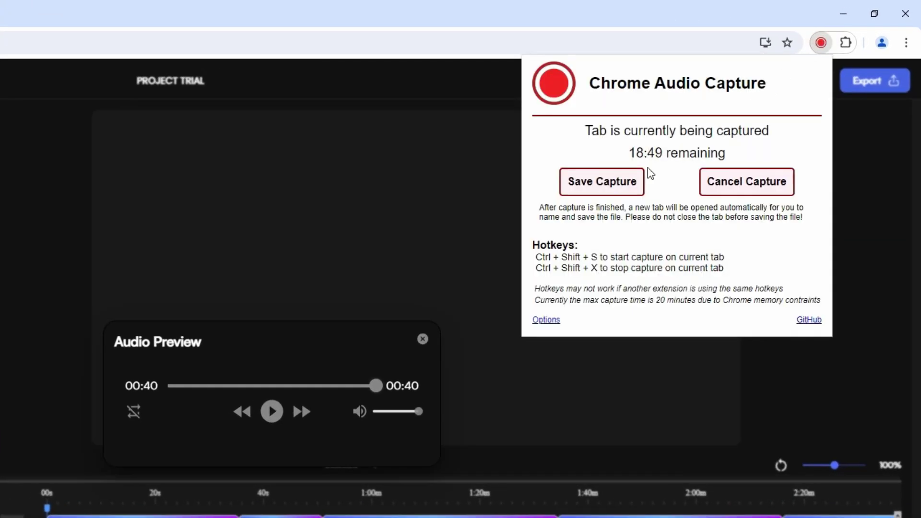
{"action": "left_click", "coordinate": [596, 189]}
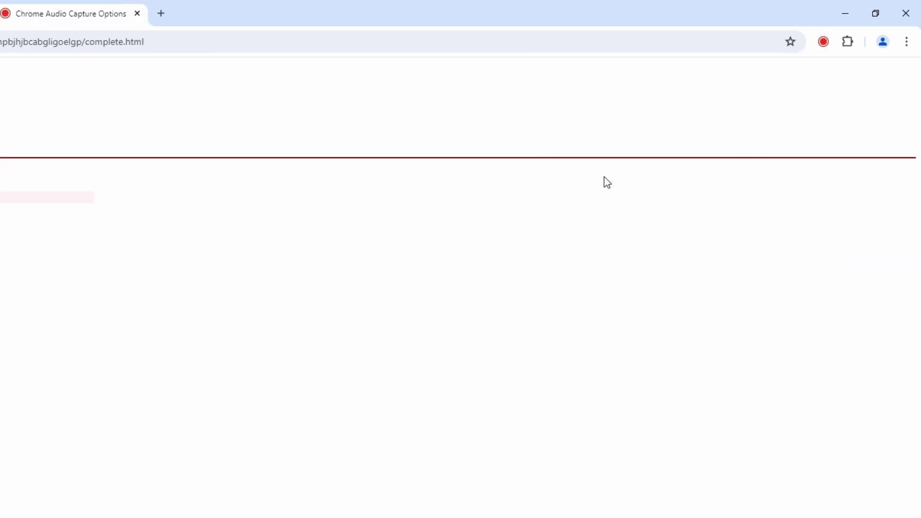
{"action": "left_click", "coordinate": [51, 195]}
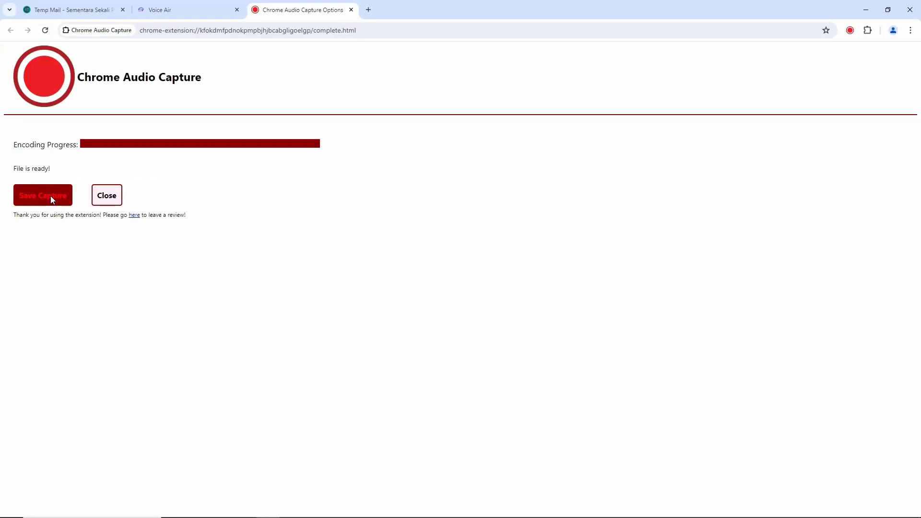
{"action": "double_click", "coordinate": [234, 76]}
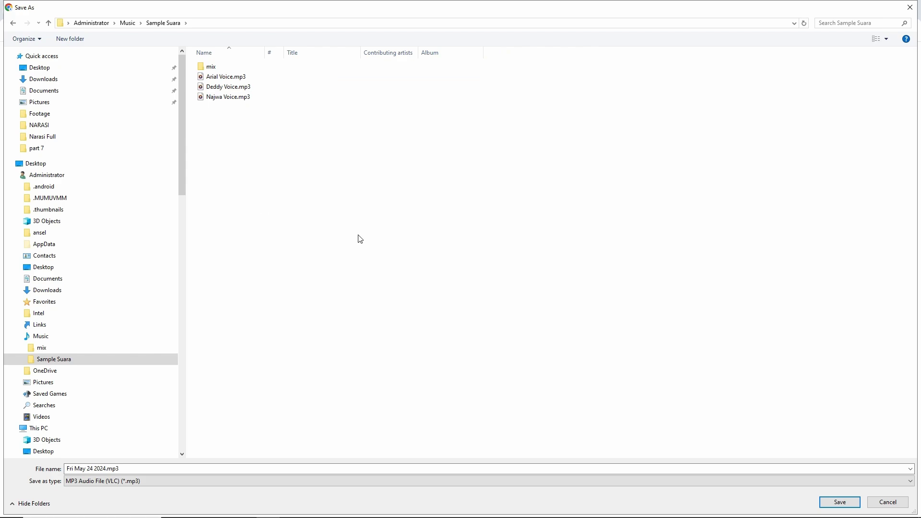
{"action": "left_click", "coordinate": [840, 502]}
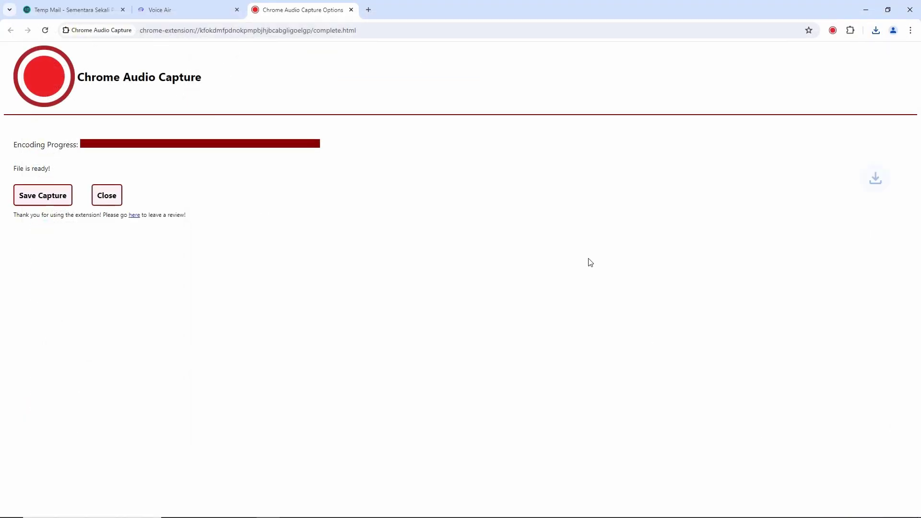
{"action": "left_click", "coordinate": [107, 196]}
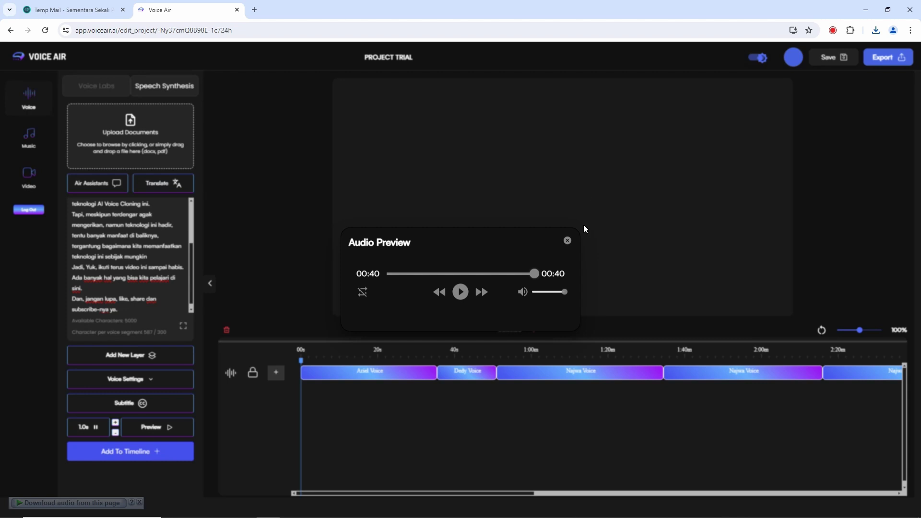
{"action": "left_click", "coordinate": [568, 241]}
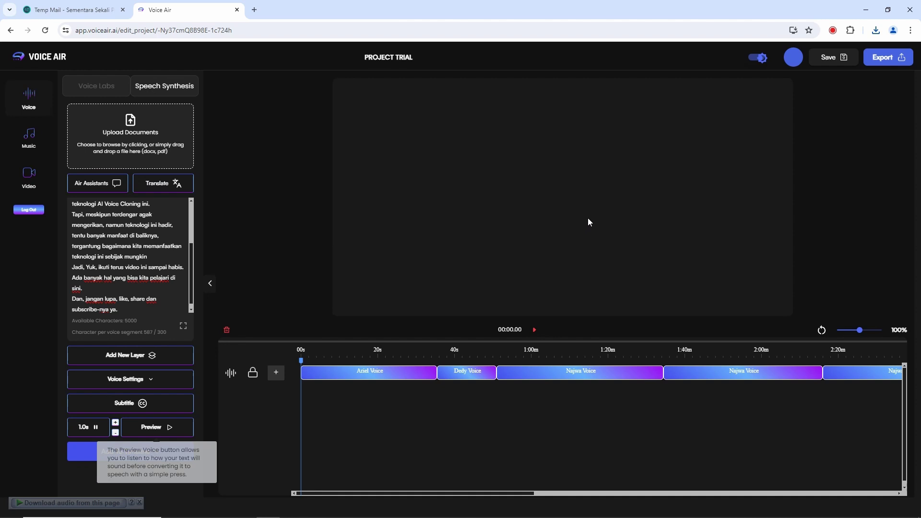